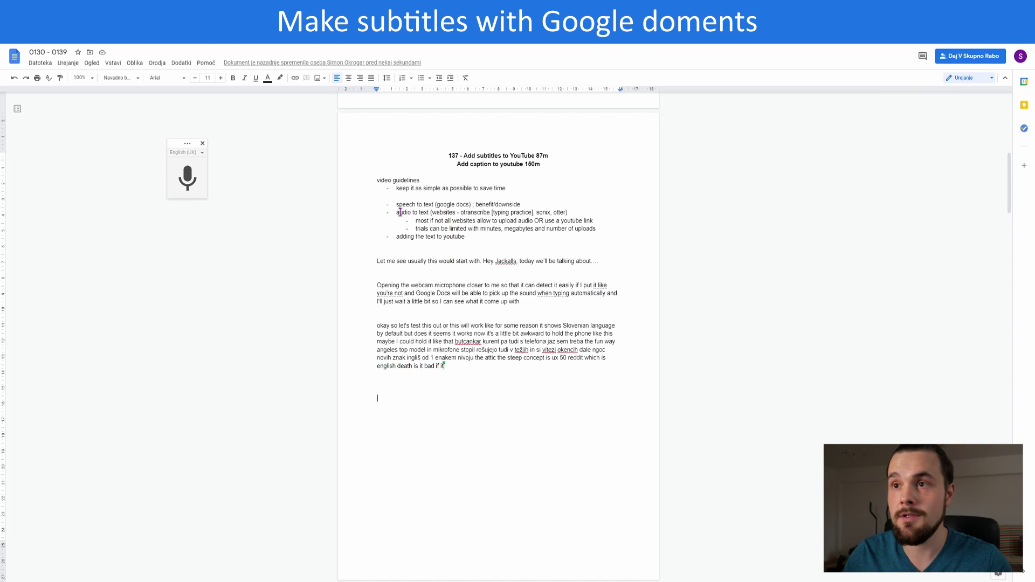
Switch to the oTranscribe session for transcription audio boosted.wav and review its keyboard shortcut settings.
{"action": "left_click_drag", "start_coordinate": [399, 212], "coordinate": [430, 213]}
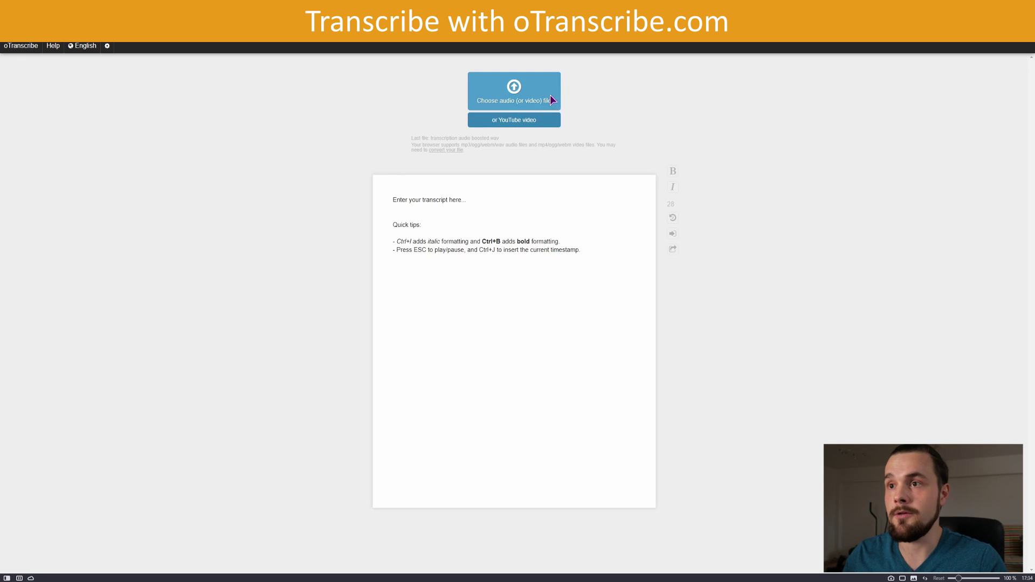
{"action": "left_click", "coordinate": [872, 40]}
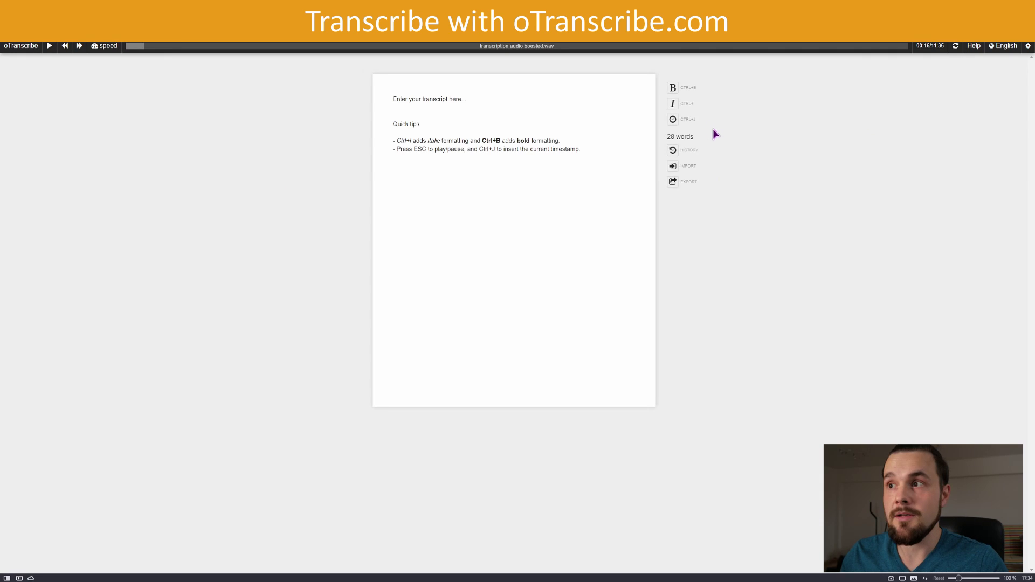
{"action": "left_click", "coordinate": [1028, 46]}
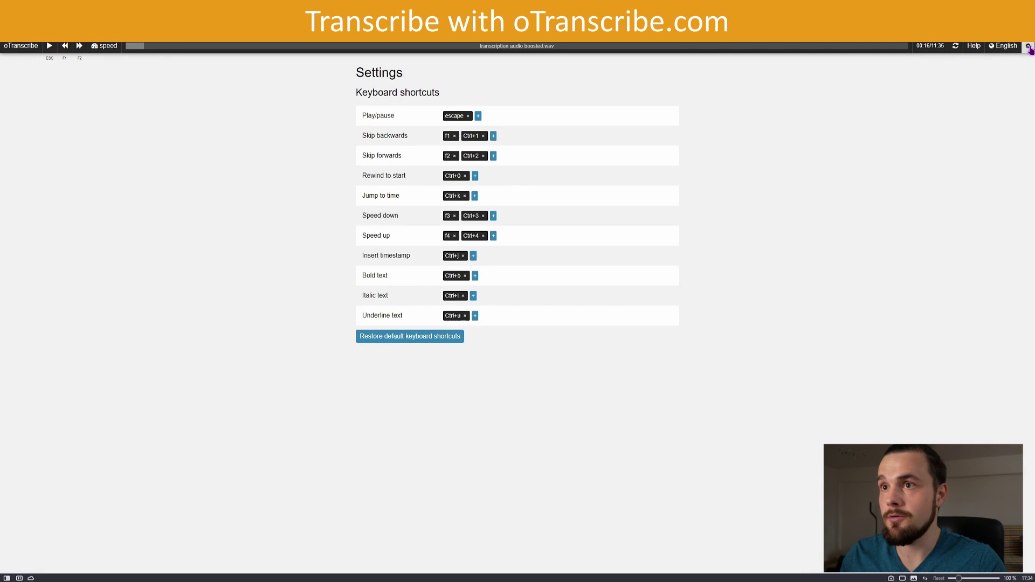
{"action": "left_click", "coordinate": [1028, 47]}
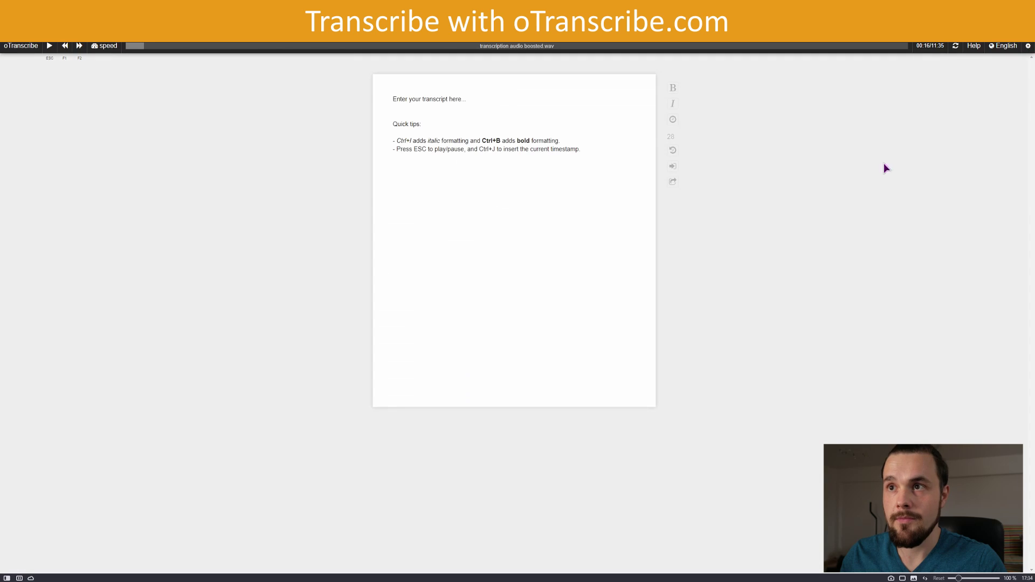
Play a moment of the audio and replace the placeholder first line with "So open the effect library".
{"action": "key", "text": "Escape"}
{"action": "left_click", "coordinate": [500, 98]}
{"action": "key", "text": "BackSpace"}
{"action": "key", "text": "BackSpace"}
{"action": "key", "text": "BackSpace"}
{"action": "key", "text": "BackSpace"}
{"action": "key", "text": "BackSpace"}
{"action": "key", "text": "BackSpace"}
{"action": "key", "text": "BackSpace"}
{"action": "key", "text": "BackSpace"}
{"action": "key", "text": "BackSpace"}
{"action": "key", "text": "BackSpace"}
{"action": "key", "text": "BackSpace"}
{"action": "key", "text": "BackSpace"}
{"action": "key", "text": "BackSpace"}
{"action": "key", "text": "BackSpace"}
{"action": "key", "text": "BackSpace"}
{"action": "key", "text": "BackSpace"}
{"action": "key", "text": "BackSpace"}
{"action": "key", "text": "BackSpace"}
{"action": "key", "text": "BackSpace"}
{"action": "key", "text": "BackSpace"}
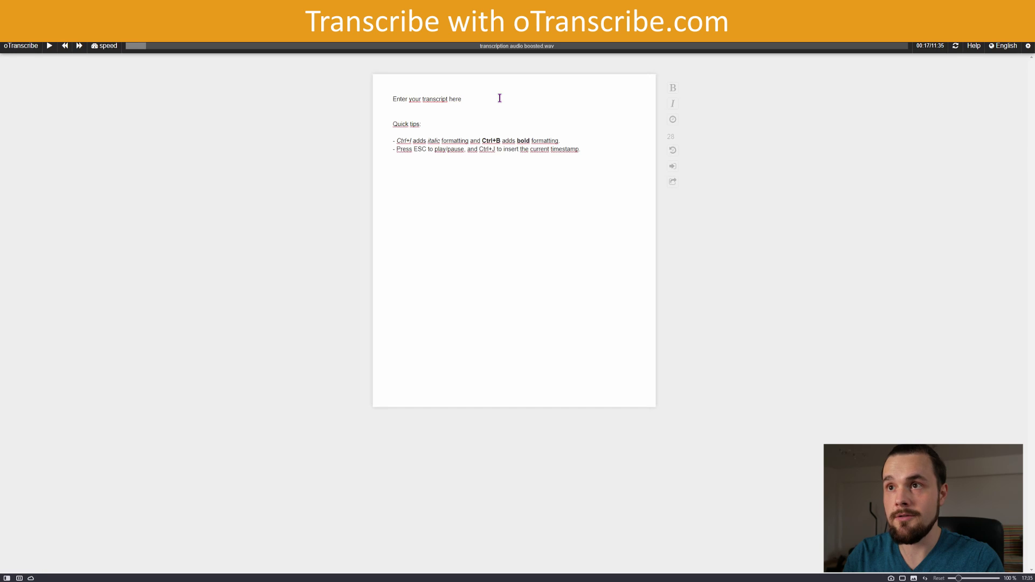
{"action": "type", "text": "So open the effect library"}
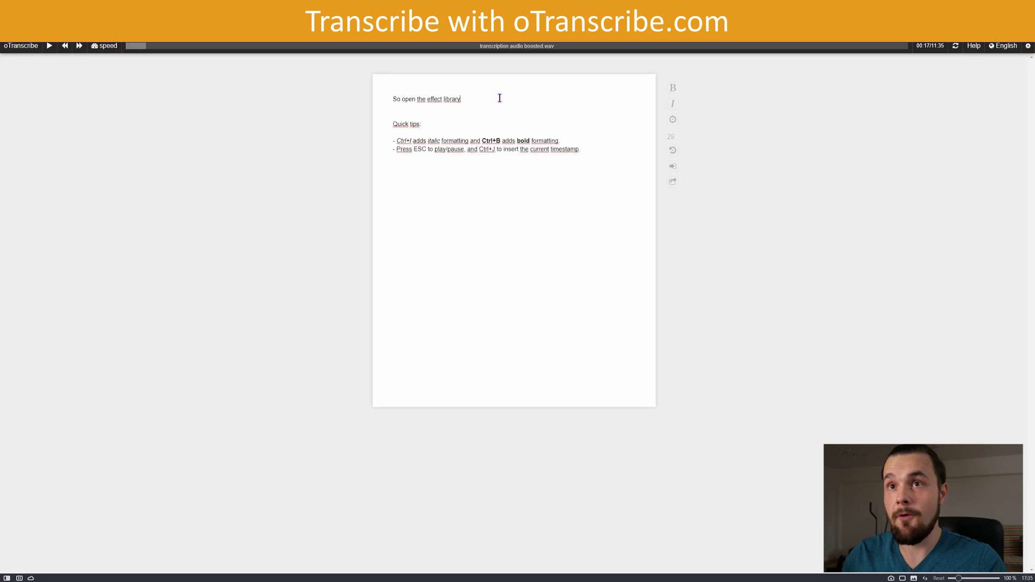
Test the audio at the fastest playback speed and set it to the slowest one.
{"action": "left_click", "coordinate": [104, 46]}
{"action": "left_click_drag", "start_coordinate": [116, 69], "coordinate": [161, 65]}
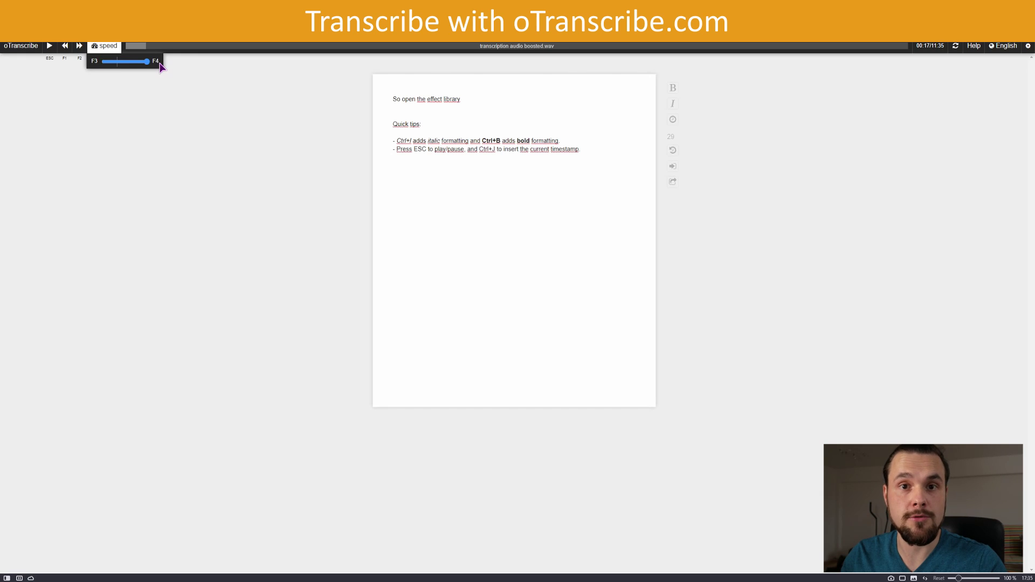
{"action": "left_click_drag", "start_coordinate": [150, 66], "coordinate": [99, 67]}
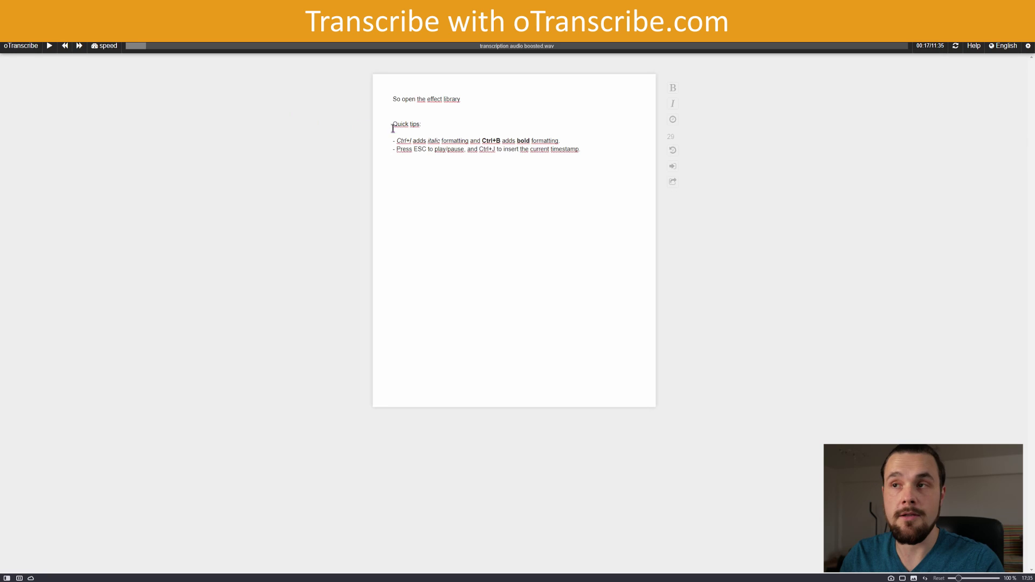
Resume the audio and continue the transcript line with "go to the fusion page I'll also put the link here.".
{"action": "key", "text": "Escape"}
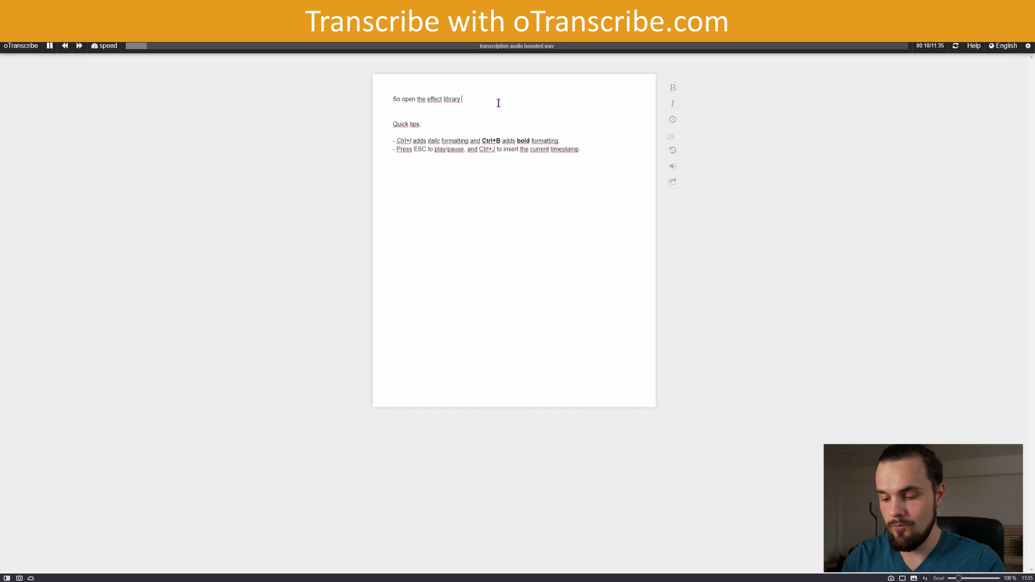
{"action": "type", "text": "go to t"}
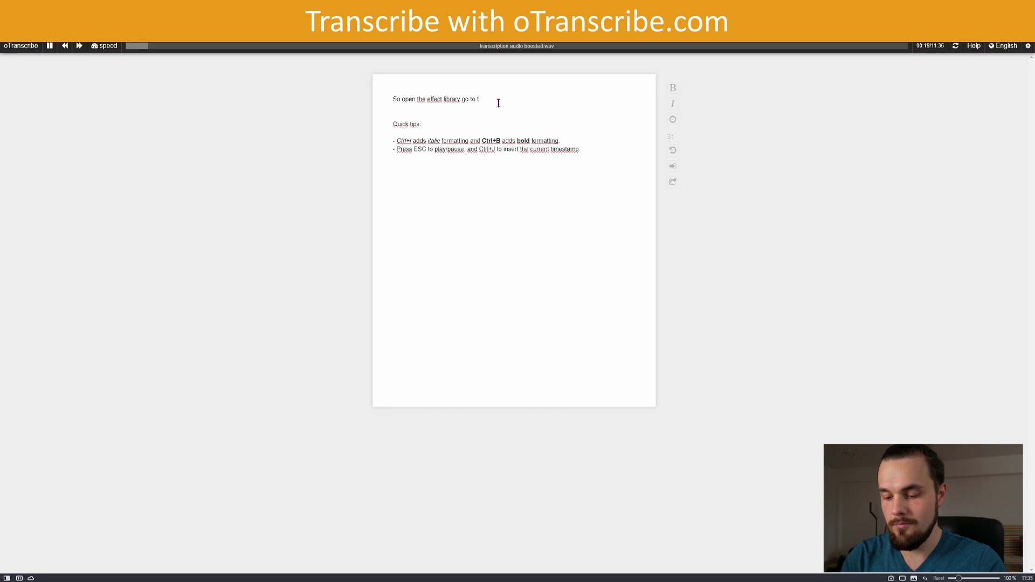
{"action": "type", "text": "he fusion page"}
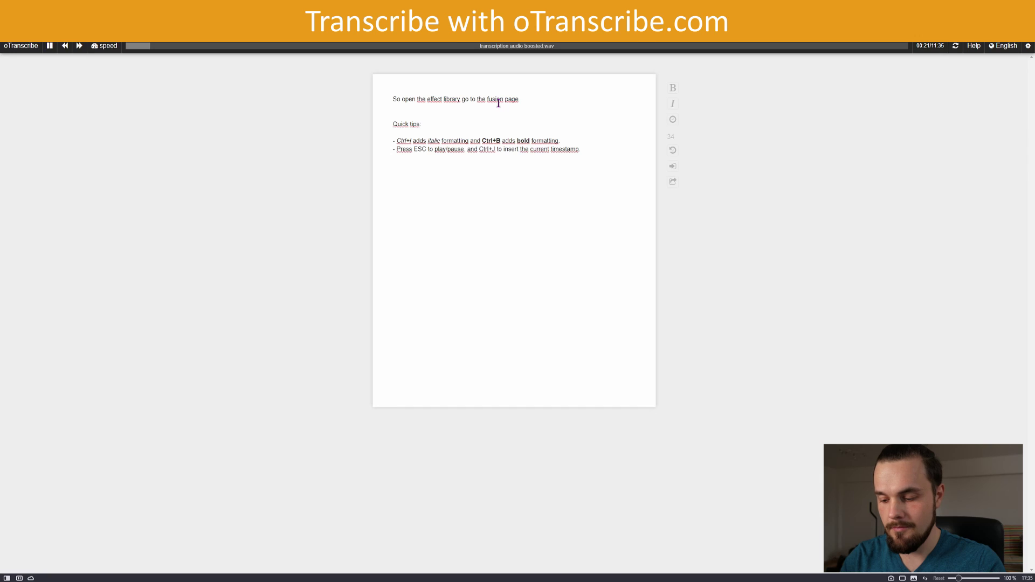
{"action": "type", "text": " I'll also p"}
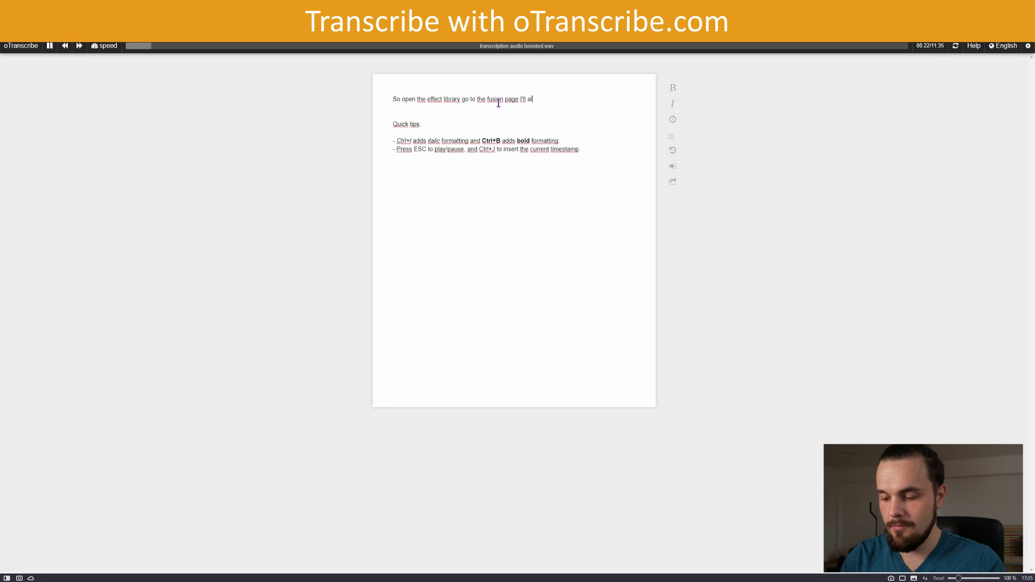
{"action": "type", "text": "ut the link here."}
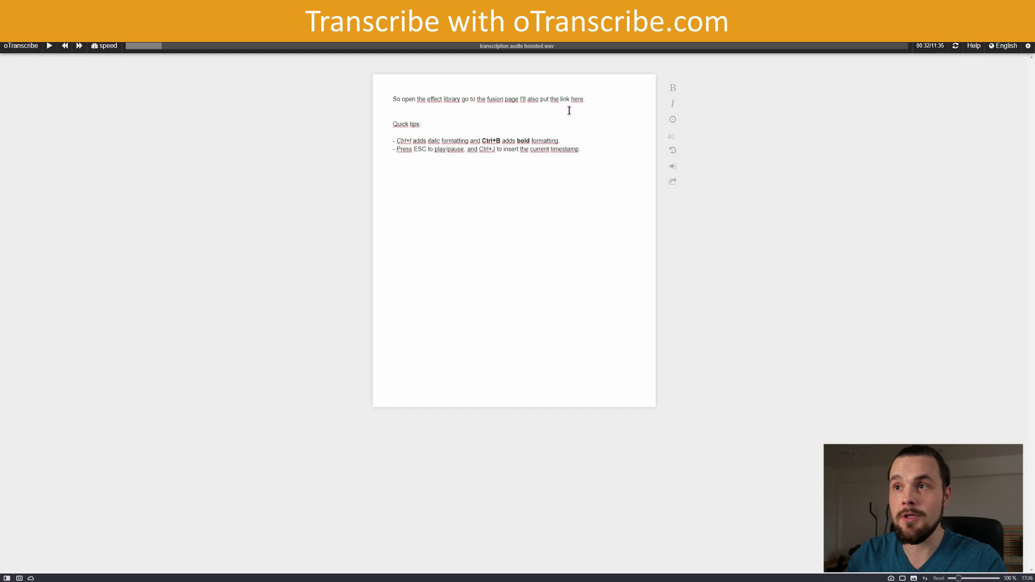
Insert the current playback timestamp, 00:32, at the start of the transcript line.
{"action": "left_click", "coordinate": [393, 100]}
{"action": "key", "text": "ctrl+j"}
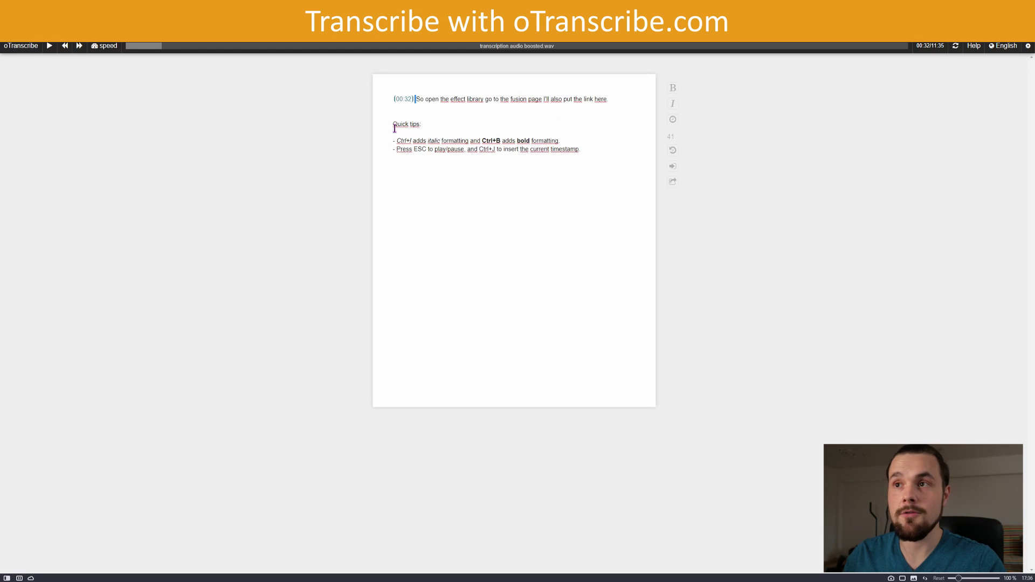
{"action": "key", "text": "Down"}
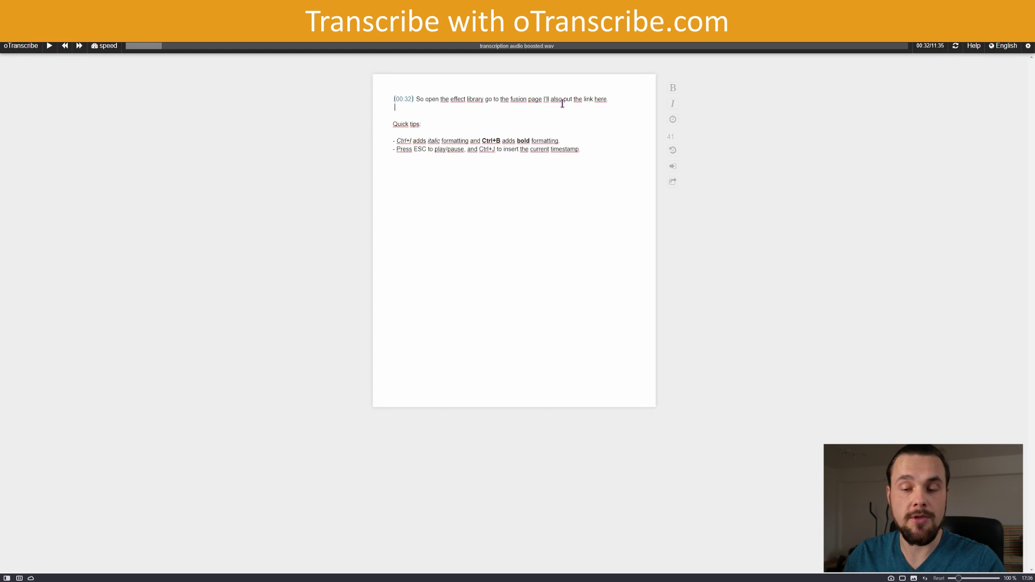
Move the audio position to 01:53, append filler text to the transcript line and insert a timestamp after it.
{"action": "left_click", "coordinate": [200, 46]}
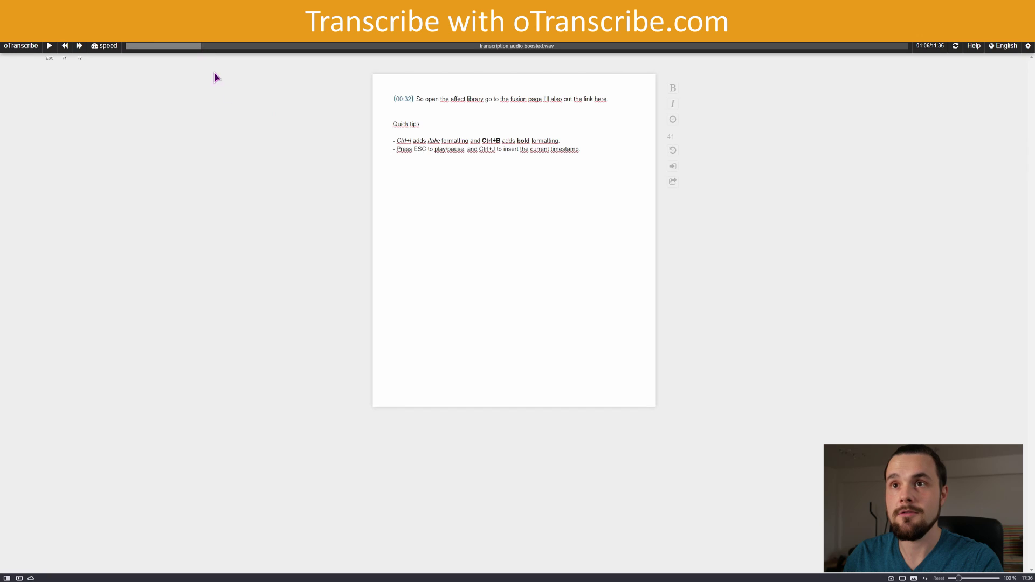
{"action": "left_click", "coordinate": [254, 47]}
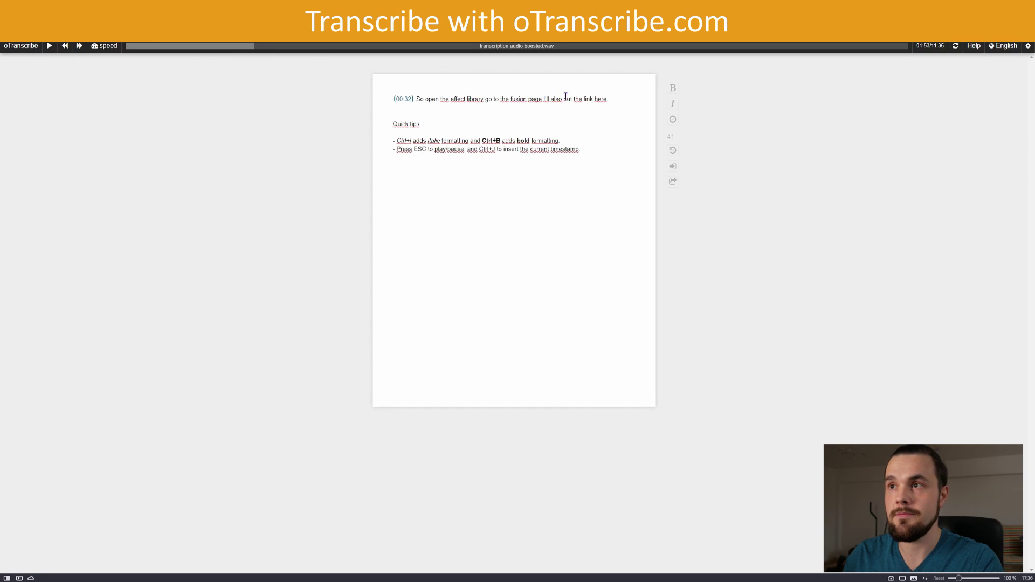
{"action": "type", "text": "also put the link here  asjdk"}
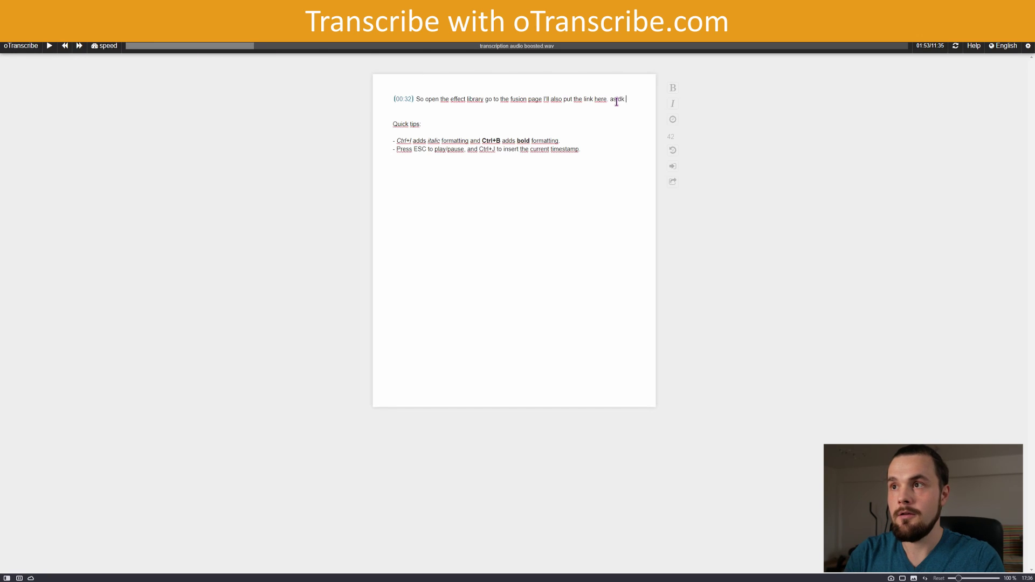
{"action": "type", "text": " laskfj aljf jfakls jdajs ljasf laskj as"}
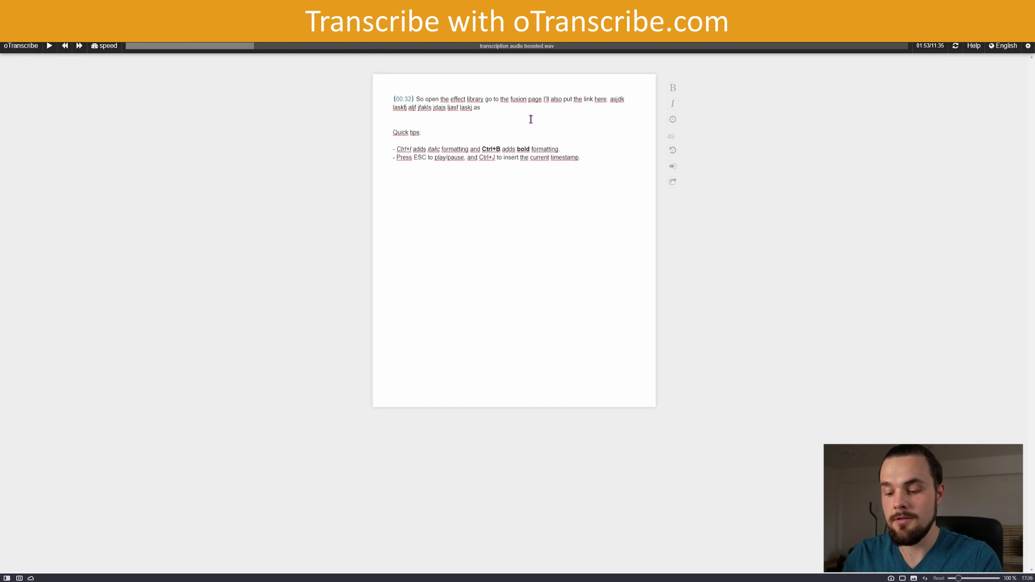
{"action": "key", "text": "ctrl+j"}
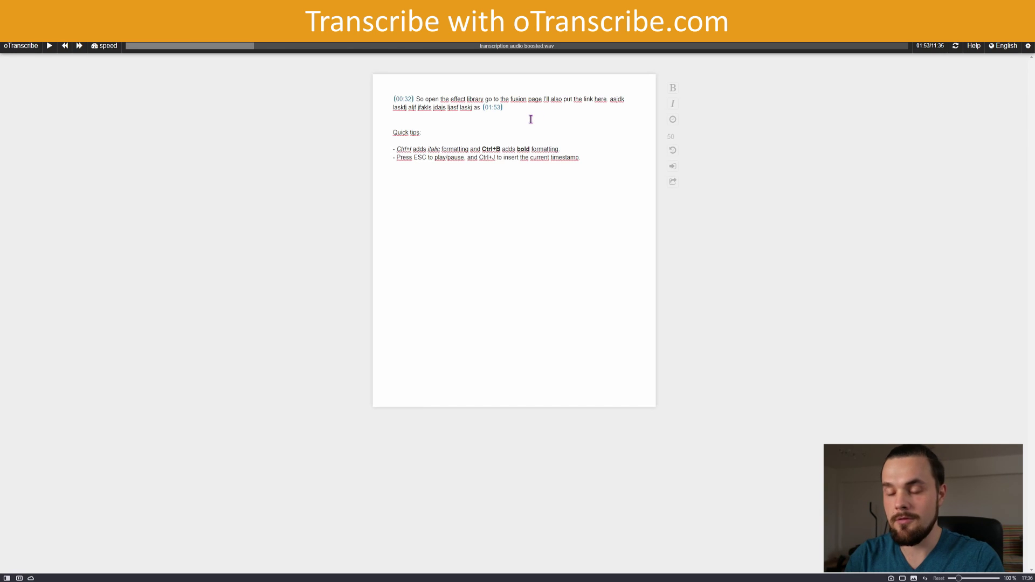
Add filler words after the 01:53 timestamp, insert another timestamp and continue with more filler text.
{"action": "type", "text": "sdjklasjdkas kdja skd"}
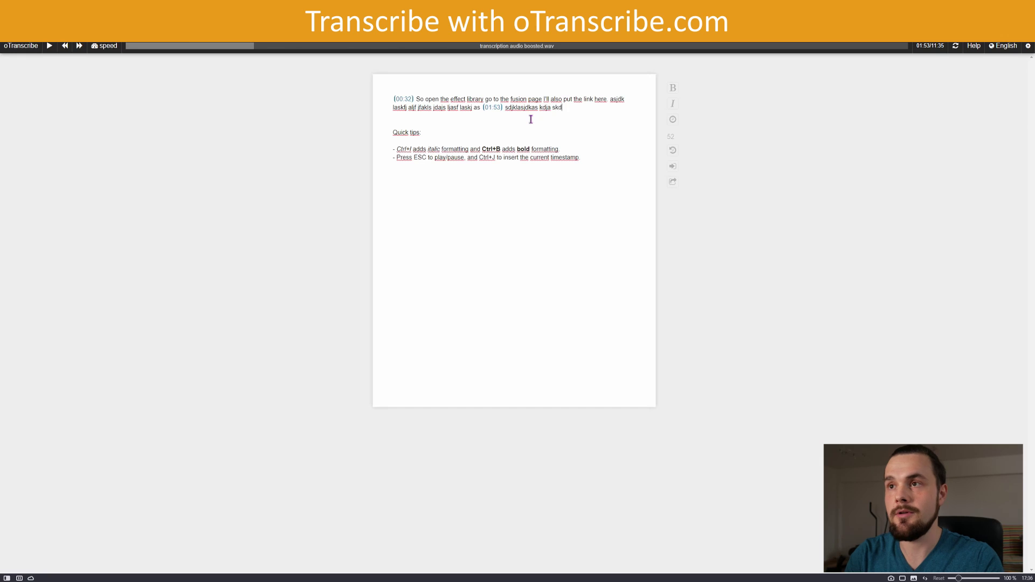
{"action": "type", "text": " skda klkada"}
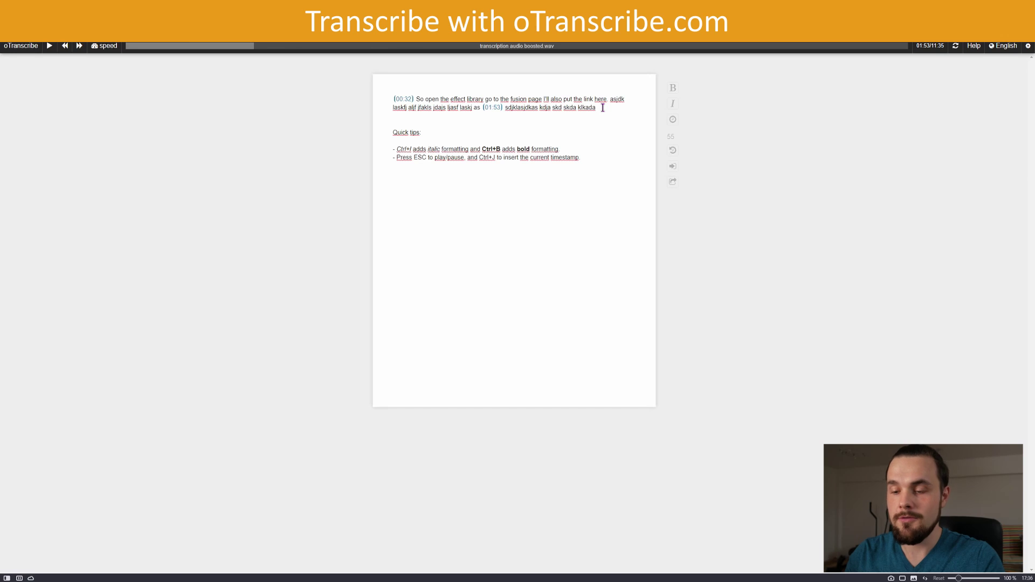
{"action": "key", "text": "ctrl+j"}
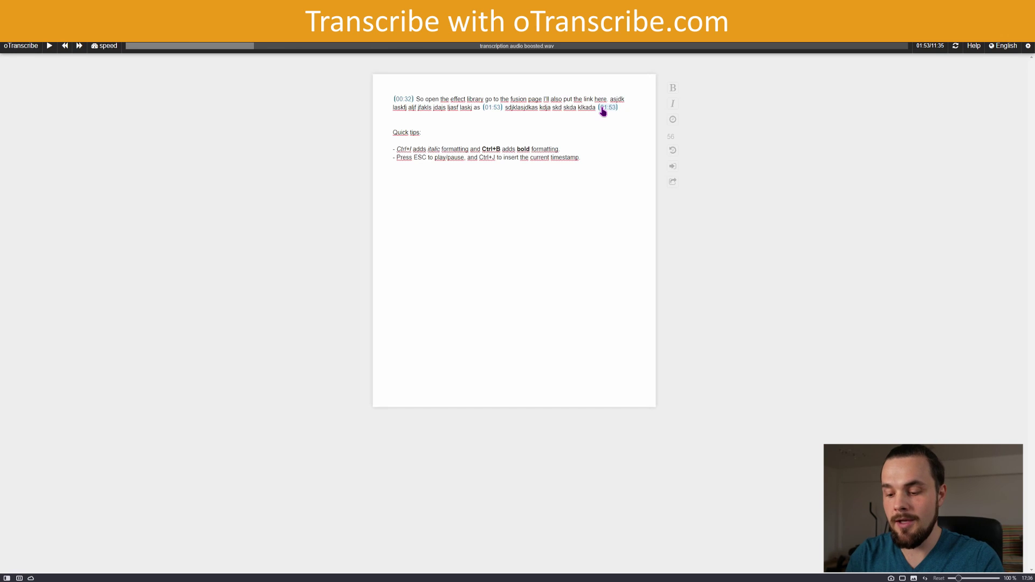
{"action": "type", "text": "tadsahjda yasj"}
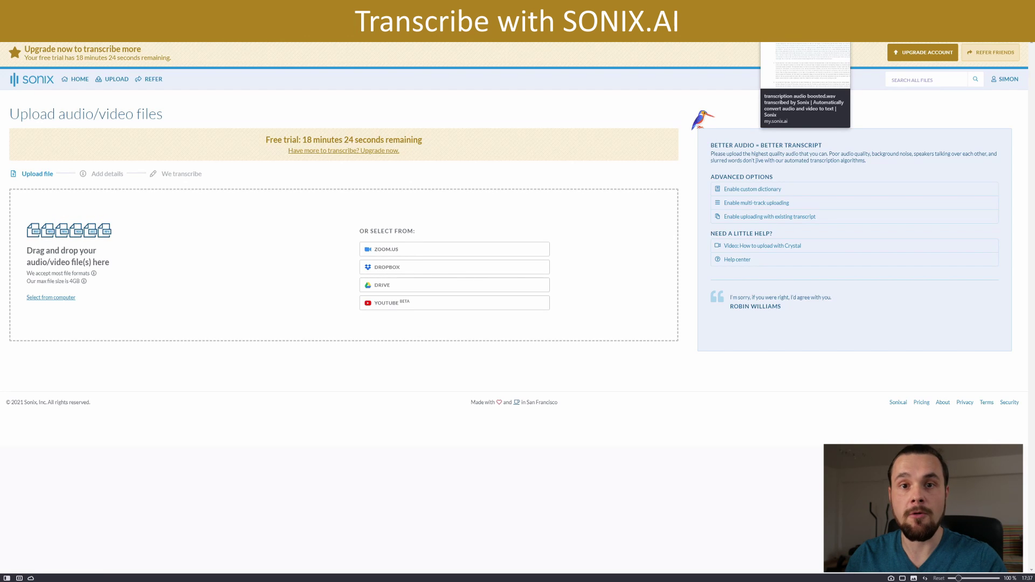
Switch to the Sonix transcript of transcription audio boosted.wav.
{"action": "left_click", "coordinate": [805, 31]}
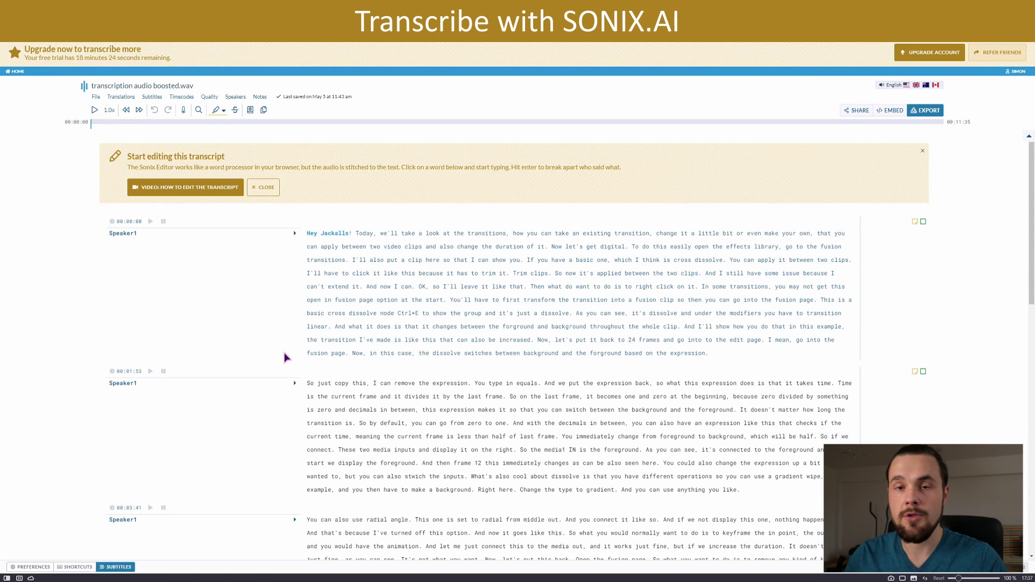
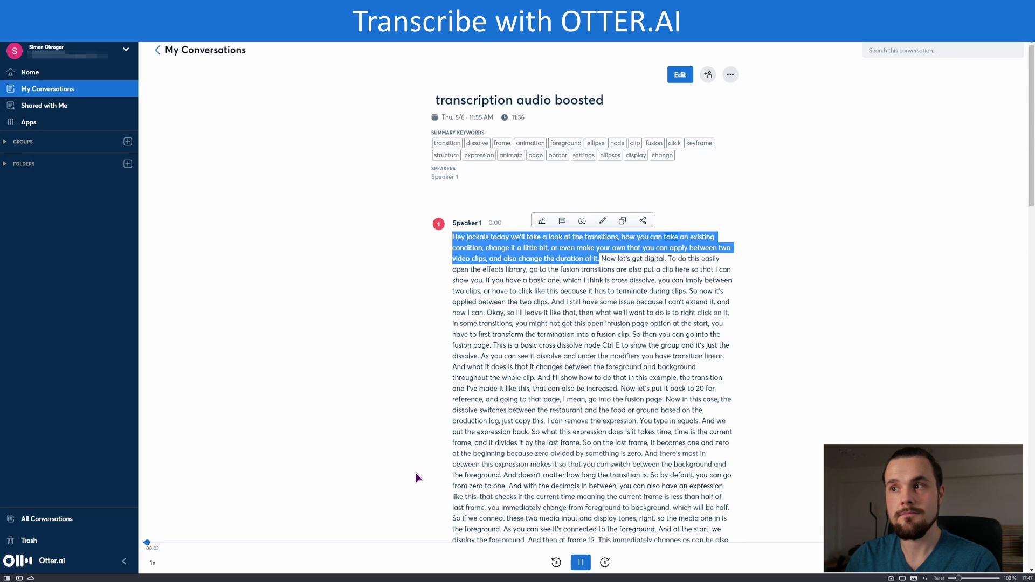
Pause the audio in Otter.ai and look through the transcript of the recording.
{"action": "left_click", "coordinate": [583, 562]}
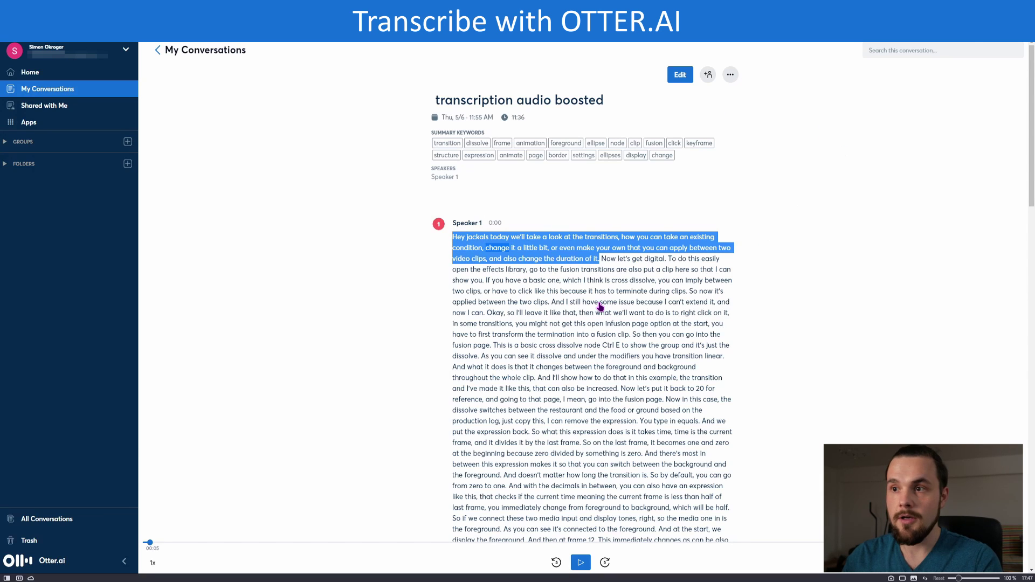
{"action": "scroll", "coordinate": [604, 303], "scroll_direction": "down", "scroll_amount": 2}
{"action": "scroll", "coordinate": [603, 306], "scroll_direction": "down", "scroll_amount": 20}
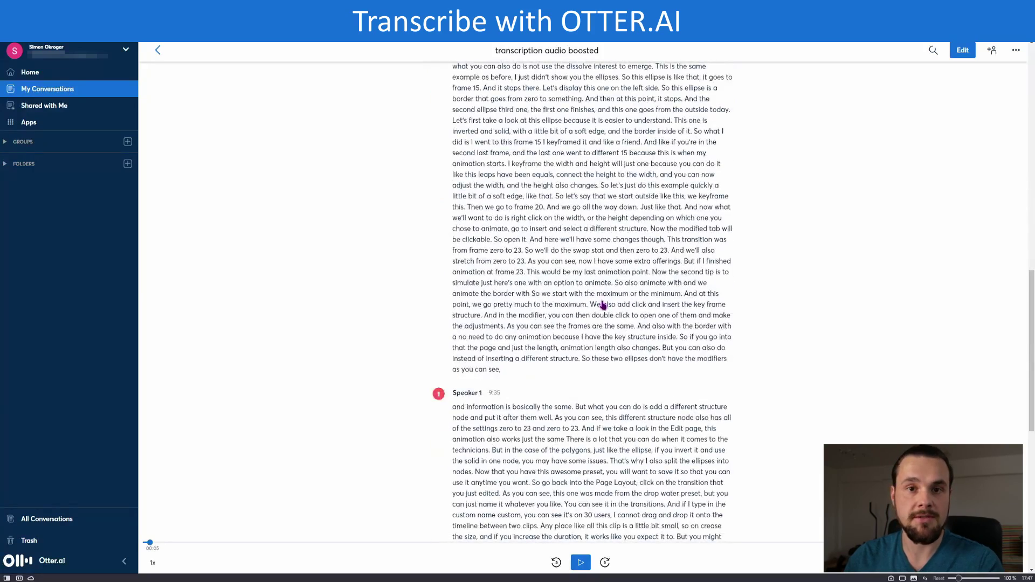
{"action": "scroll", "coordinate": [602, 306], "scroll_direction": "down", "scroll_amount": 3}
{"action": "scroll", "coordinate": [603, 306], "scroll_direction": "up", "scroll_amount": 5}
{"action": "scroll", "coordinate": [602, 306], "scroll_direction": "up", "scroll_amount": 20}
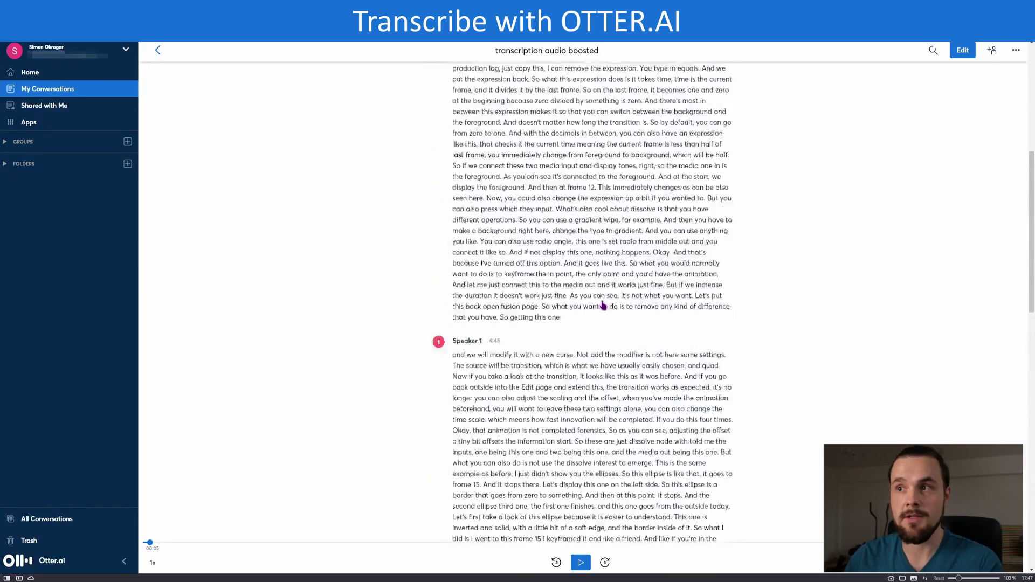
{"action": "scroll", "coordinate": [603, 306], "scroll_direction": "down", "scroll_amount": 1}
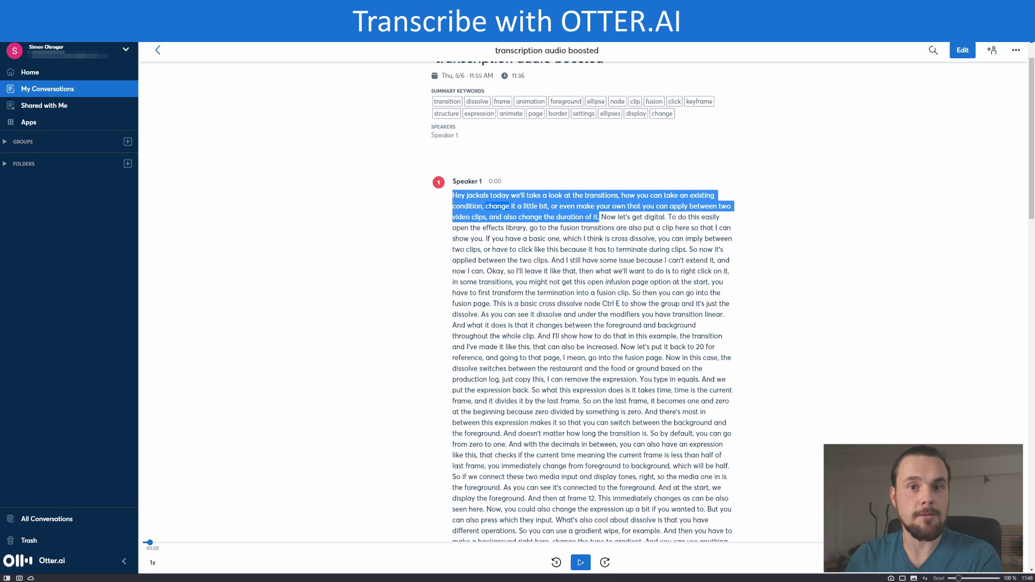
Review the keyboard shortcuts for audio playing and transcript editing, and close the list.
{"action": "left_click", "coordinate": [1014, 564]}
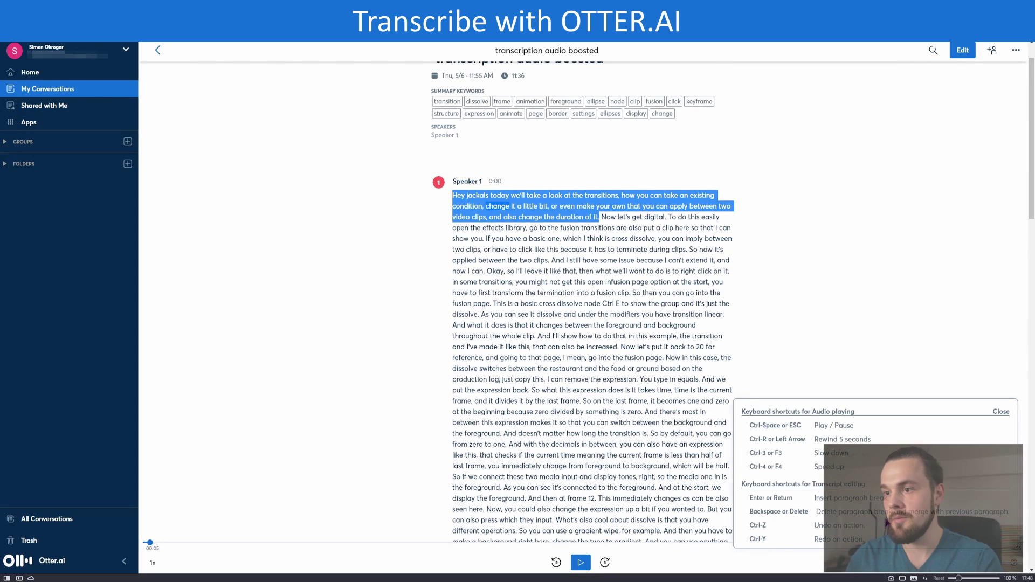
{"action": "left_click", "coordinate": [1001, 411]}
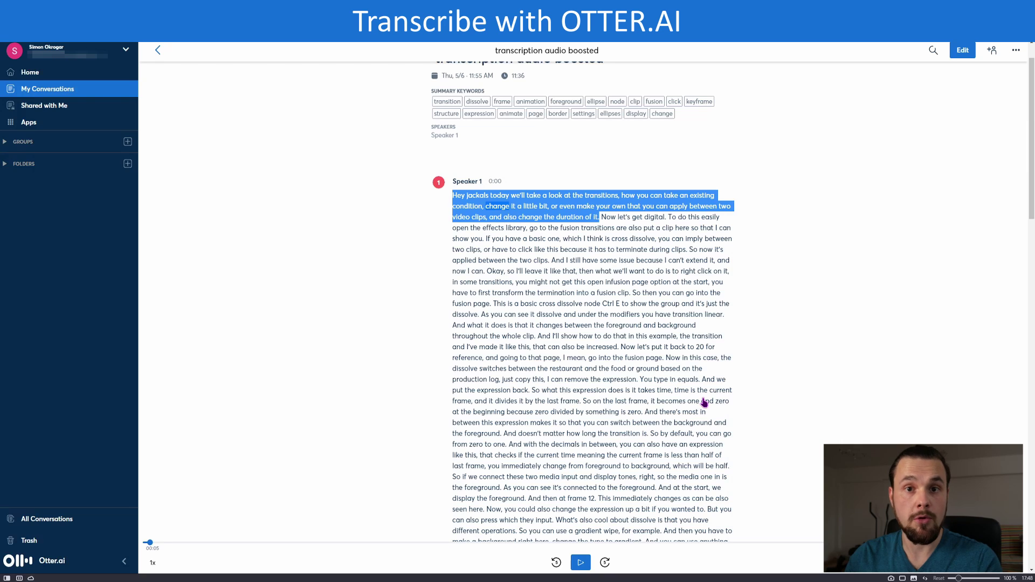
Open the text export options for the Otter.ai transcript and examine the available export formats.
{"action": "left_click", "coordinate": [674, 368]}
{"action": "scroll", "coordinate": [674, 368], "scroll_direction": "up", "scroll_amount": 1}
{"action": "left_click", "coordinate": [730, 74]}
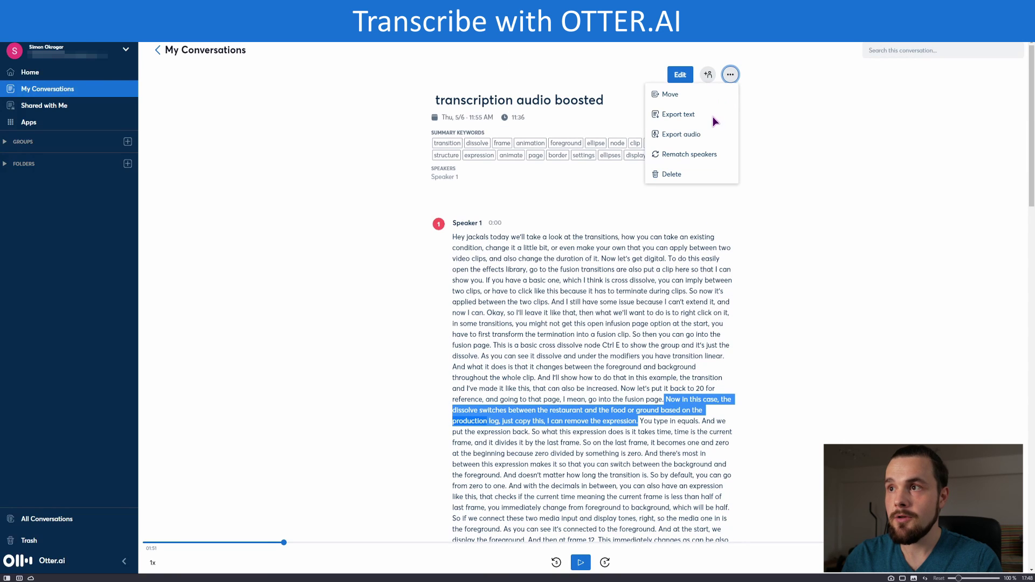
{"action": "left_click", "coordinate": [691, 113]}
{"action": "left_click", "coordinate": [601, 100]}
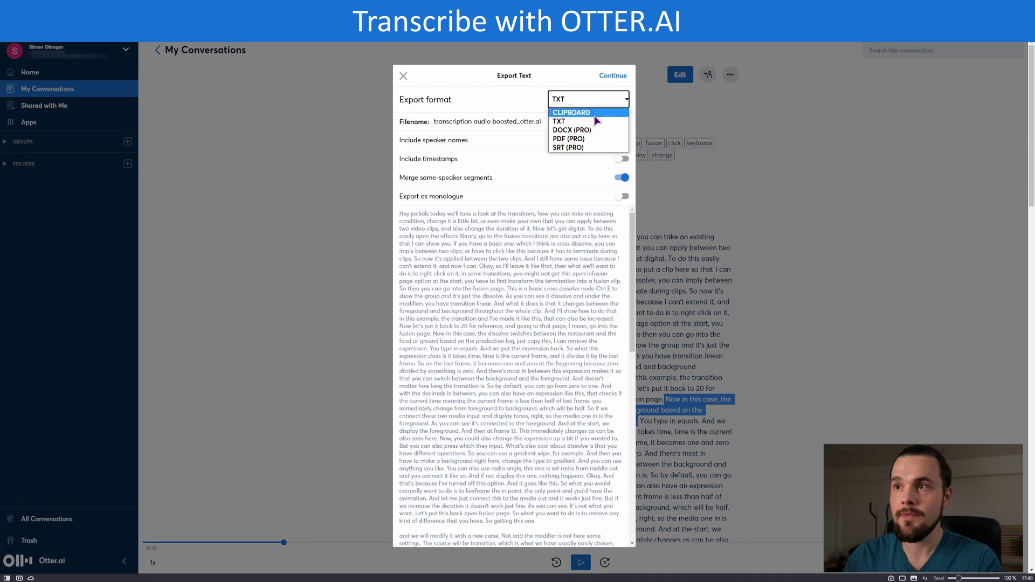
{"action": "left_click", "coordinate": [506, 78]}
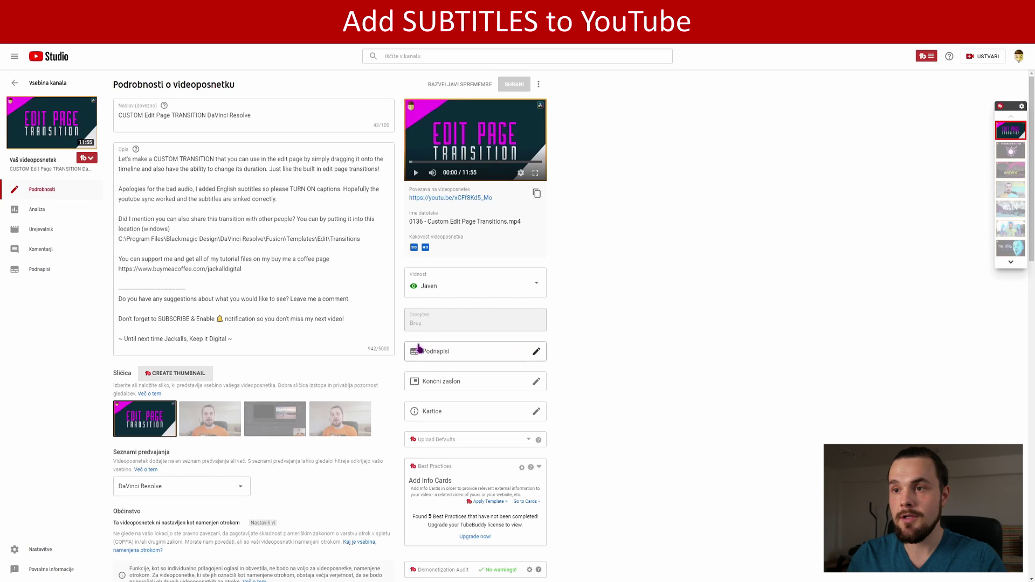
Open the English subtitles of the CUSTOM Edit Page TRANSITION DaVinci Resolve video and look through the timed captions.
{"action": "left_click", "coordinate": [537, 353]}
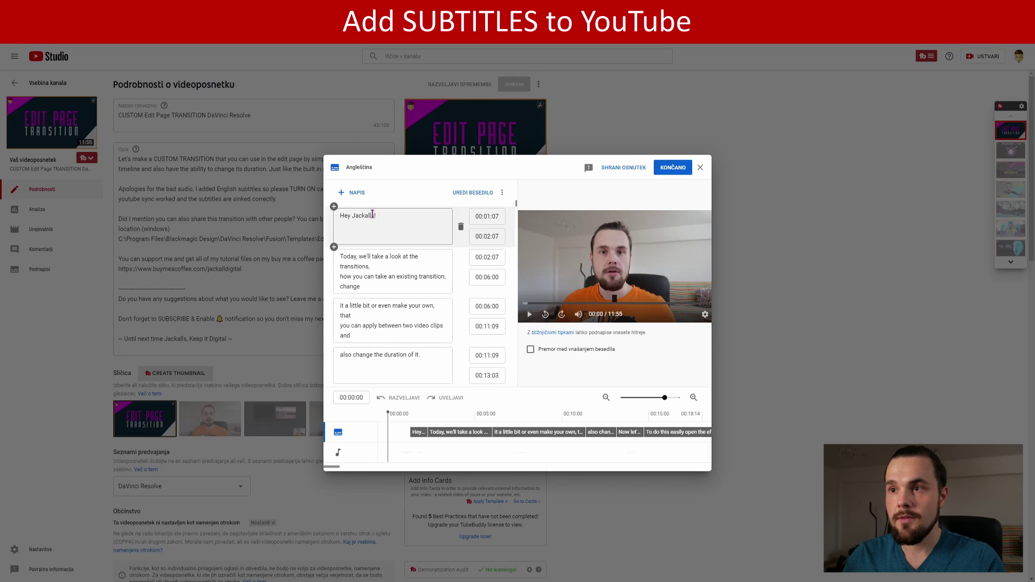
{"action": "scroll", "coordinate": [387, 302], "scroll_direction": "down", "scroll_amount": 5}
{"action": "scroll", "coordinate": [388, 324], "scroll_direction": "down", "scroll_amount": 20}
{"action": "left_click", "coordinate": [786, 266]}
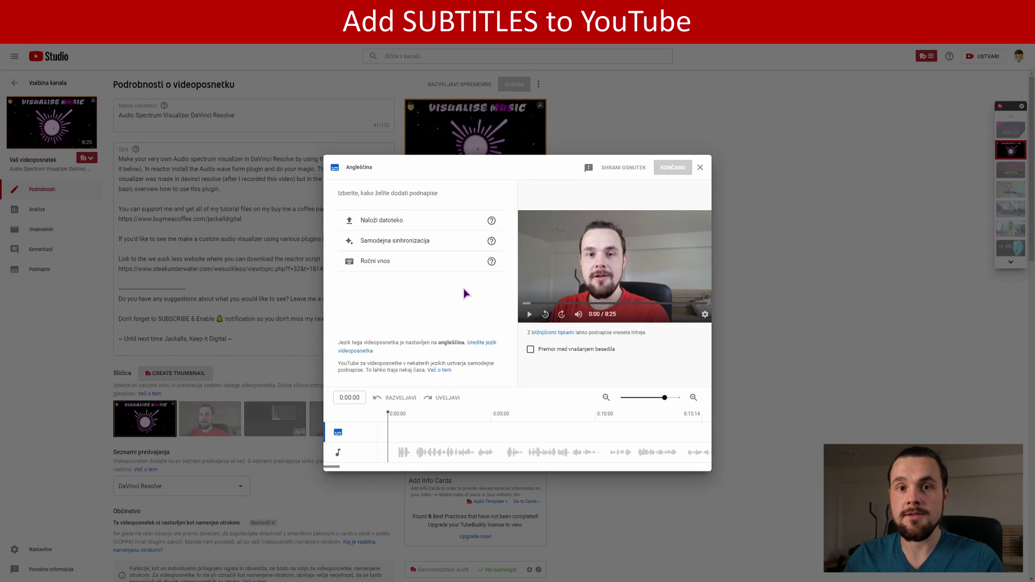
Try uploading a subtitle file without time codes, and try manual entry with an empty caption, for the Audio Spectrum Visualizer DaVinci Resolve video.
{"action": "left_click", "coordinate": [418, 222]}
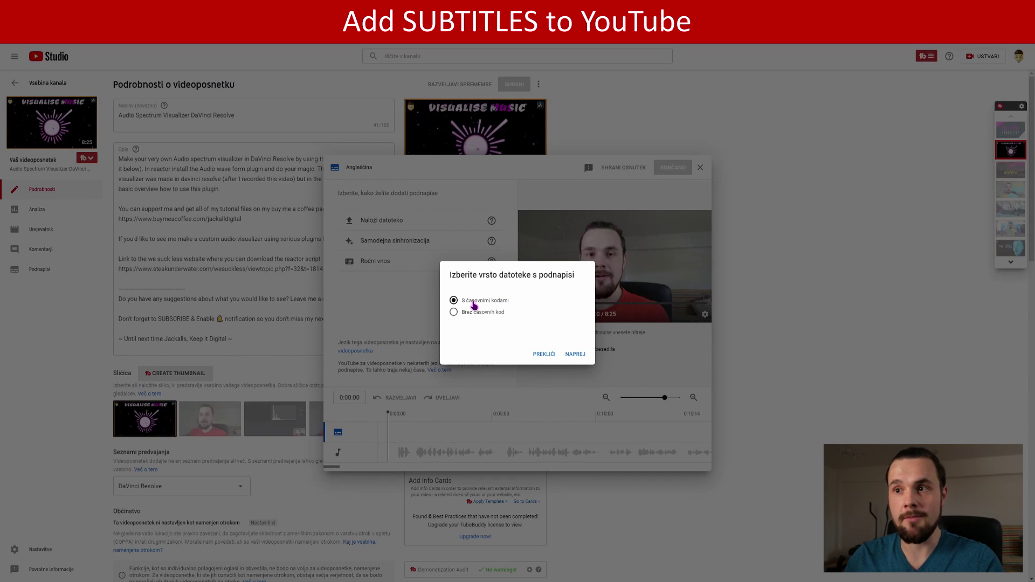
{"action": "left_click", "coordinate": [454, 313]}
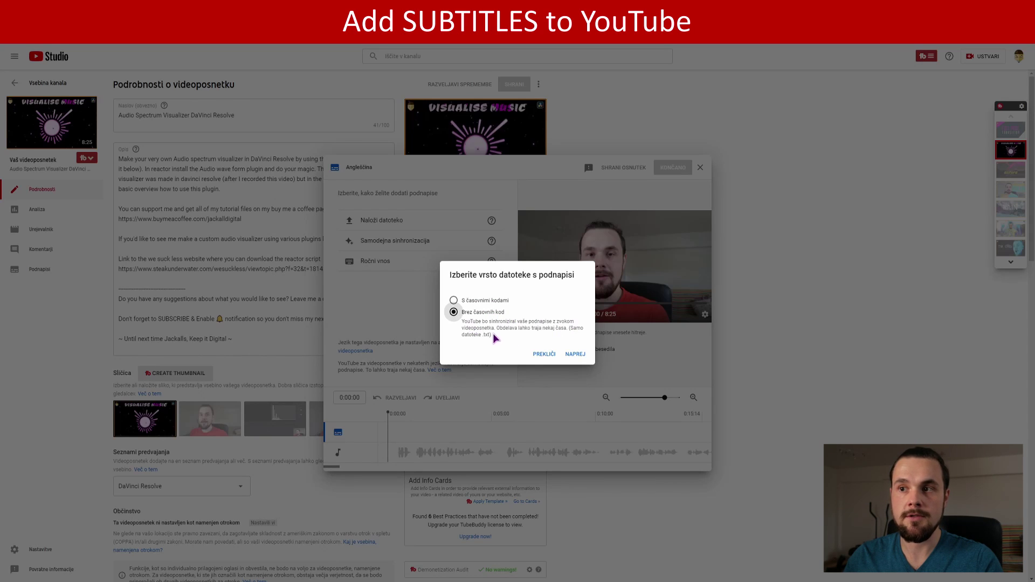
{"action": "left_click", "coordinate": [574, 354]}
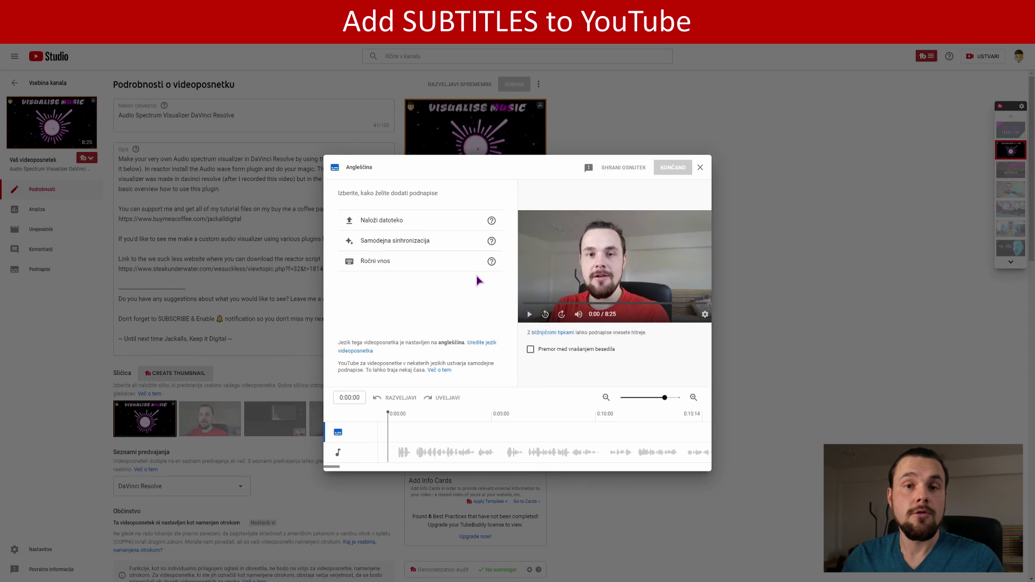
{"action": "left_click", "coordinate": [491, 261]}
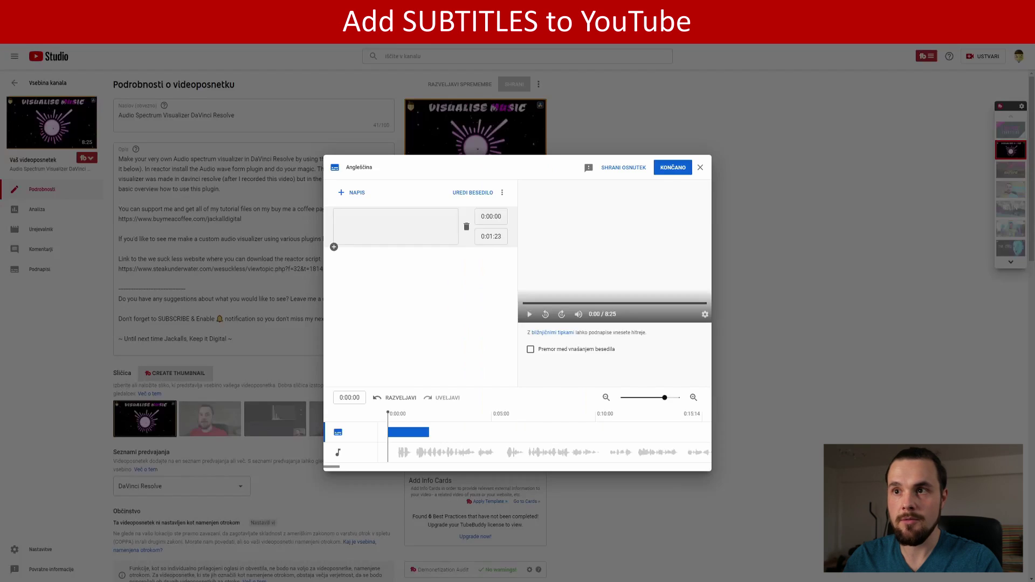
{"action": "left_click", "coordinate": [361, 227]}
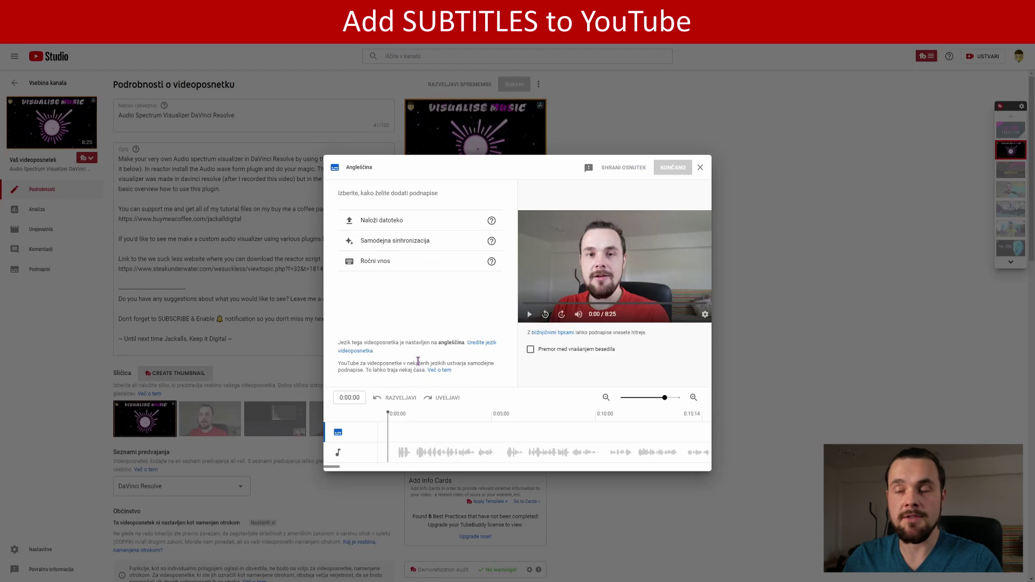
Open the auto-sync subtitle entry and look through the Otter.ai transcript of transcription audio boosted as its source text.
{"action": "left_click", "coordinate": [431, 244]}
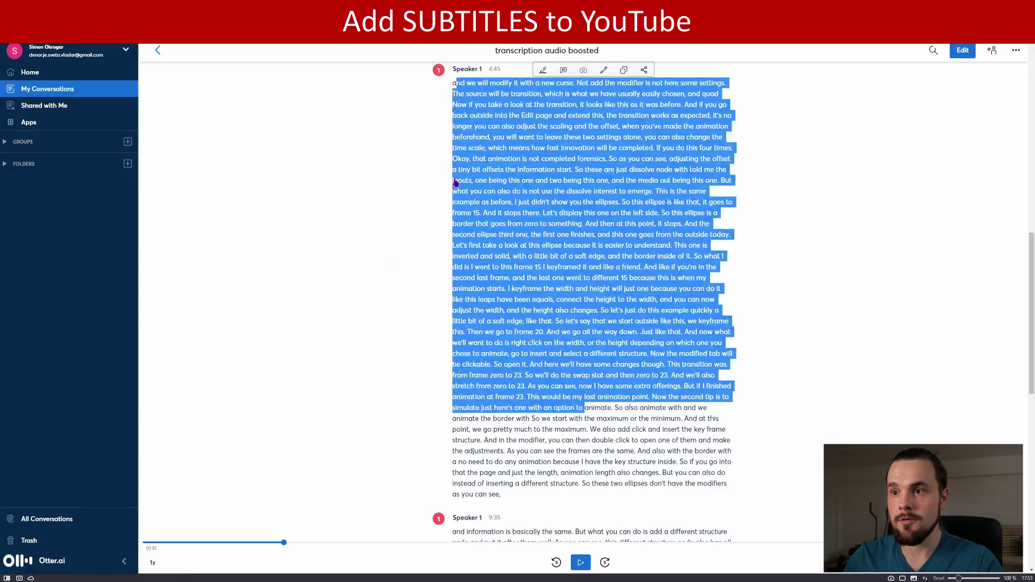
{"action": "scroll", "coordinate": [499, 417], "scroll_direction": "down", "scroll_amount": 4}
{"action": "scroll", "coordinate": [508, 409], "scroll_direction": "down", "scroll_amount": 5}
{"action": "scroll", "coordinate": [518, 455], "scroll_direction": "up", "scroll_amount": 20}
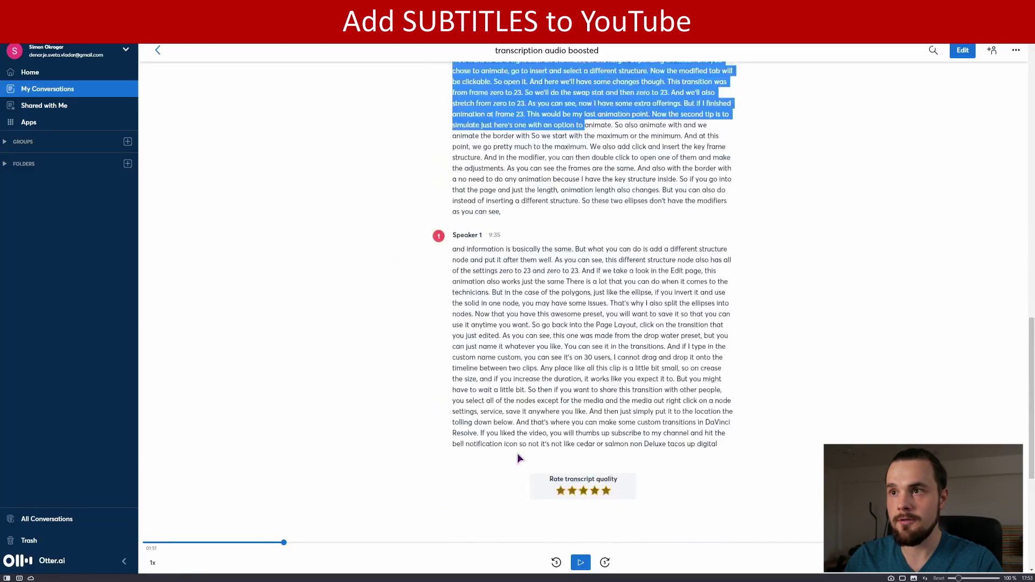
{"action": "scroll", "coordinate": [472, 239], "scroll_direction": "up", "scroll_amount": 5}
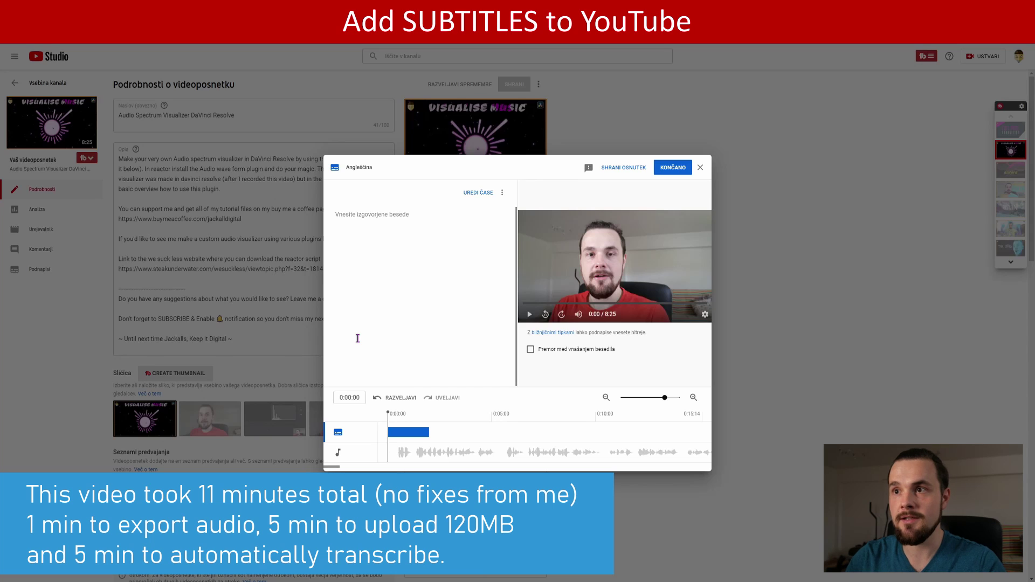
{"action": "left_click", "coordinate": [436, 280]}
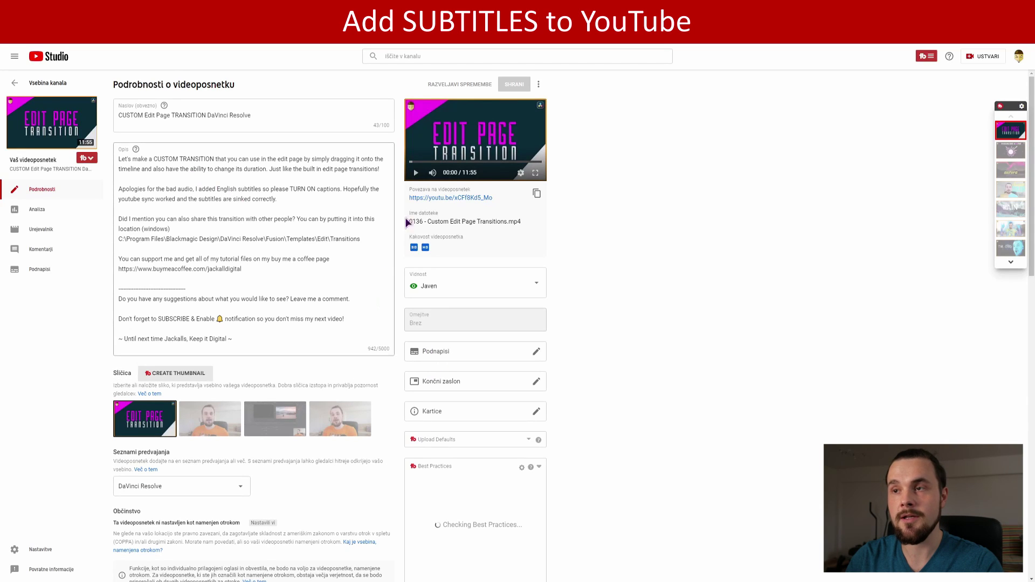
Reopen the English subtitles of the CUSTOM Edit Page TRANSITION DaVinci Resolve video and review the caption texts and their time codes.
{"action": "left_click", "coordinate": [536, 353]}
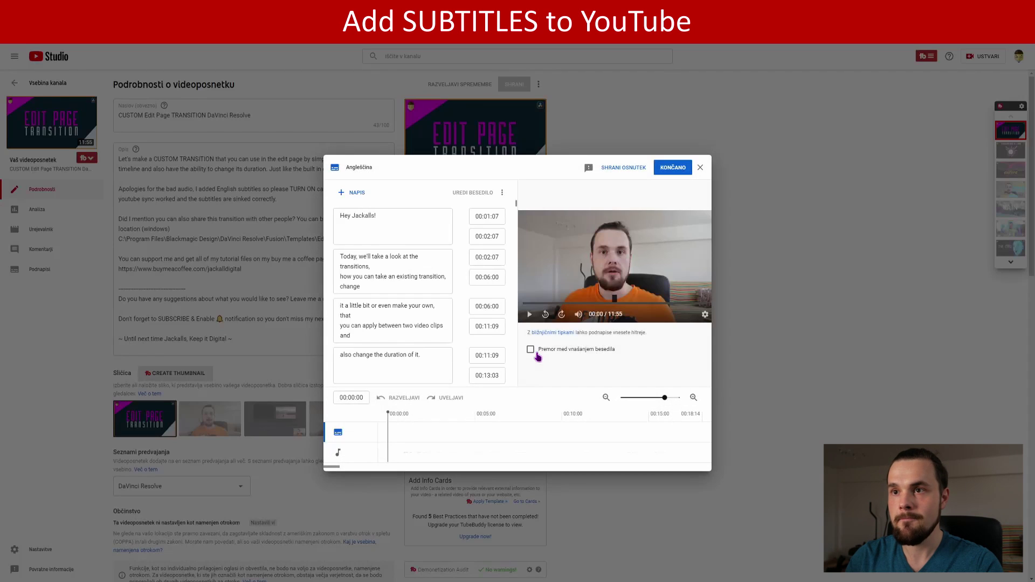
{"action": "scroll", "coordinate": [406, 354], "scroll_direction": "down", "scroll_amount": 12}
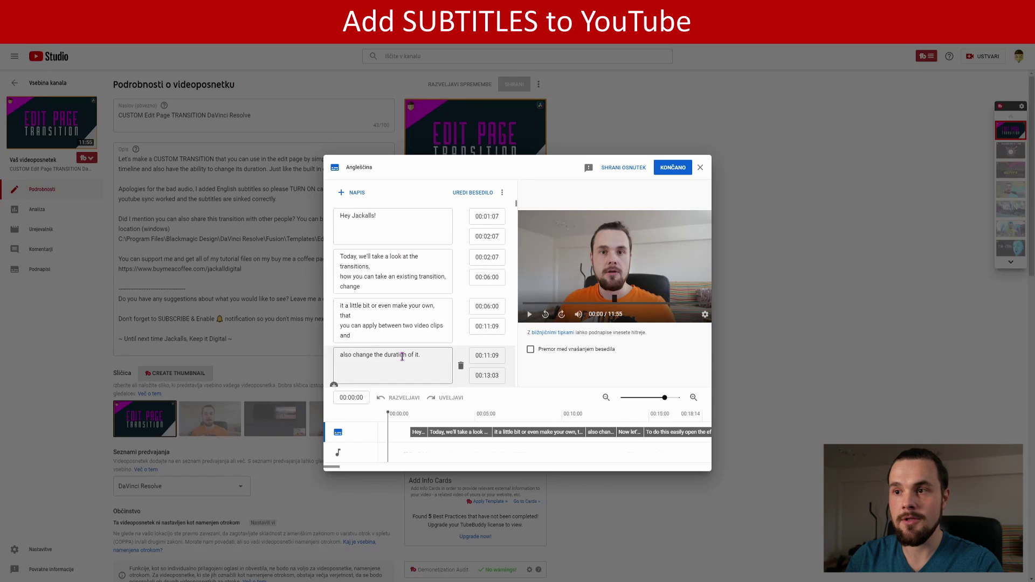
{"action": "scroll", "coordinate": [406, 354], "scroll_direction": "up", "scroll_amount": 12}
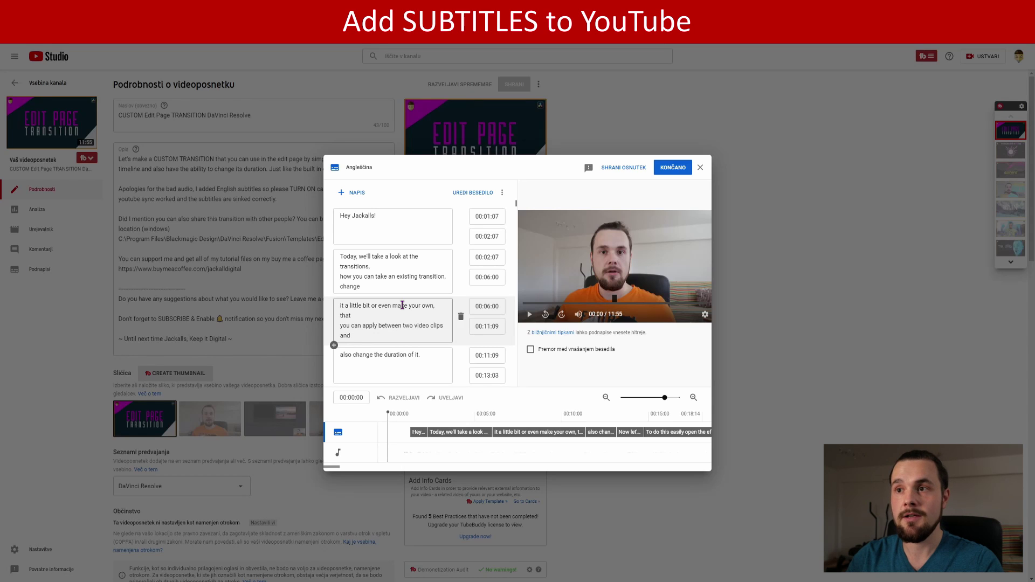
{"action": "scroll", "coordinate": [490, 266], "scroll_direction": "down", "scroll_amount": 3}
{"action": "scroll", "coordinate": [491, 294], "scroll_direction": "down", "scroll_amount": 5}
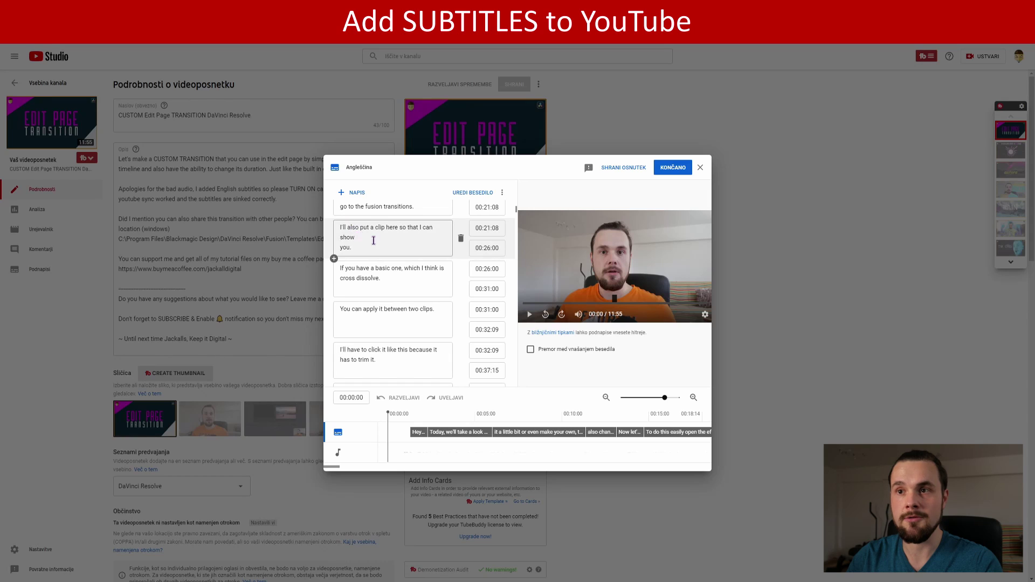
{"action": "scroll", "coordinate": [378, 254], "scroll_direction": "up", "scroll_amount": 10}
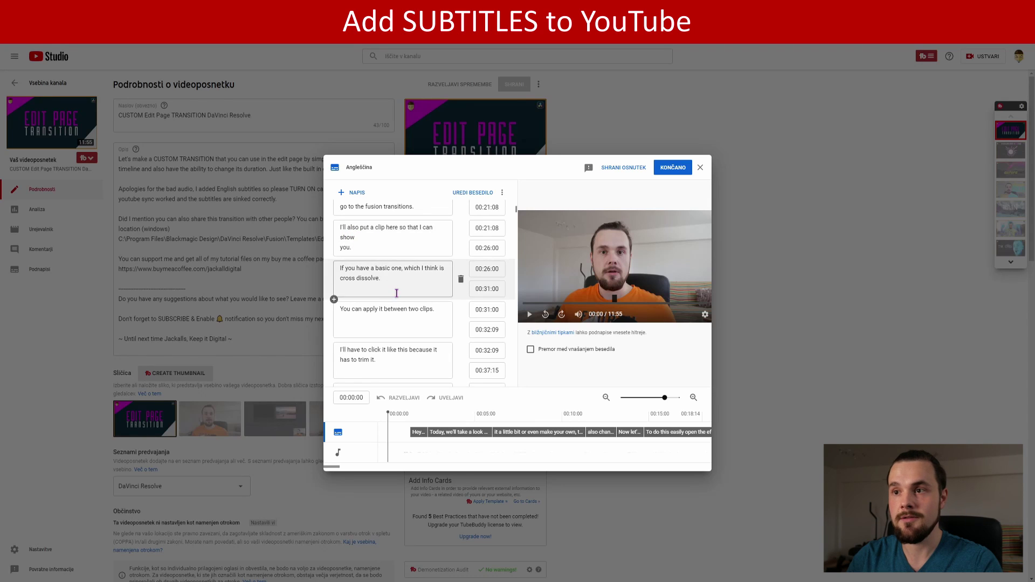
Show the subtitles as continuous text, look through them, and return to the timing view.
{"action": "left_click", "coordinate": [472, 193]}
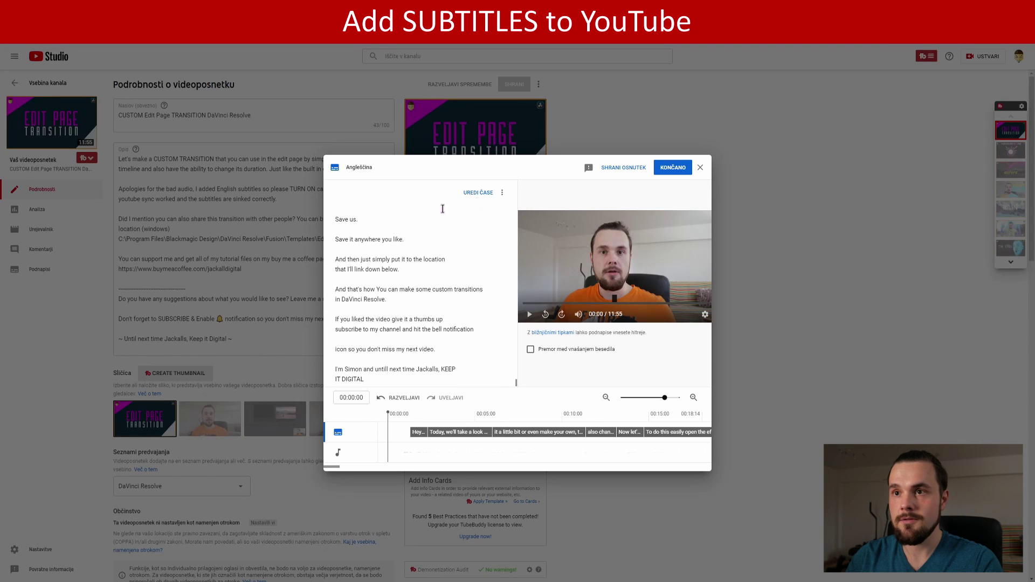
{"action": "scroll", "coordinate": [452, 328], "scroll_direction": "up", "scroll_amount": 20}
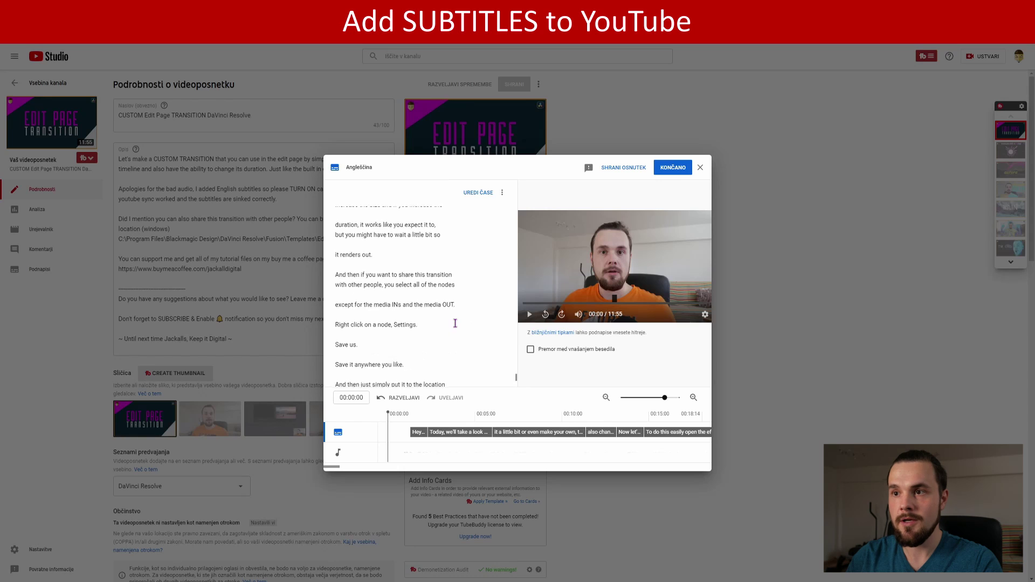
{"action": "scroll", "coordinate": [458, 322], "scroll_direction": "up", "scroll_amount": 10}
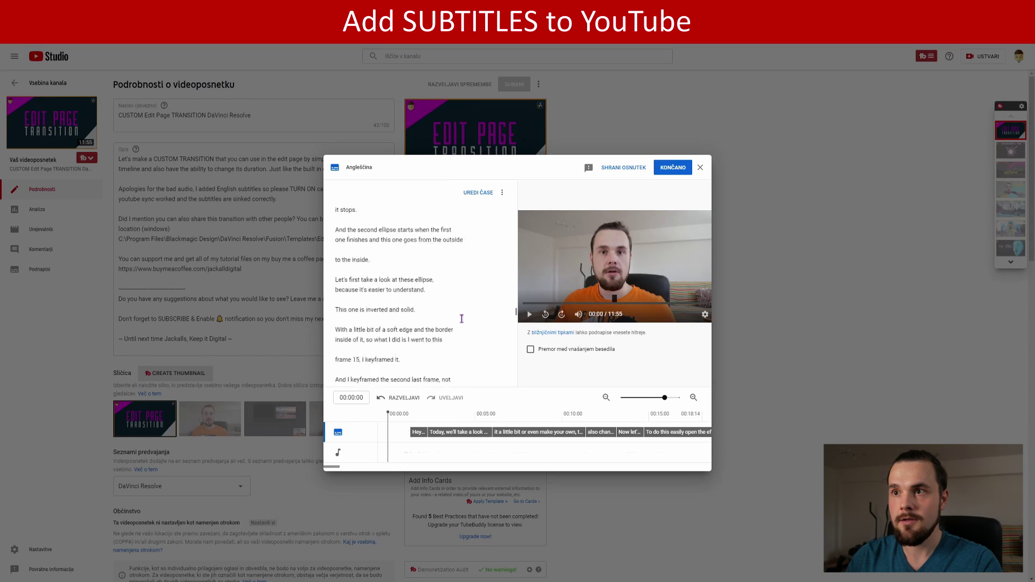
{"action": "left_click", "coordinate": [482, 194]}
Retime the second caption on the timeline to run from 00:02:10 to 00:06:09, and start the third caption at 00:06:09.
{"action": "left_click", "coordinate": [487, 236]}
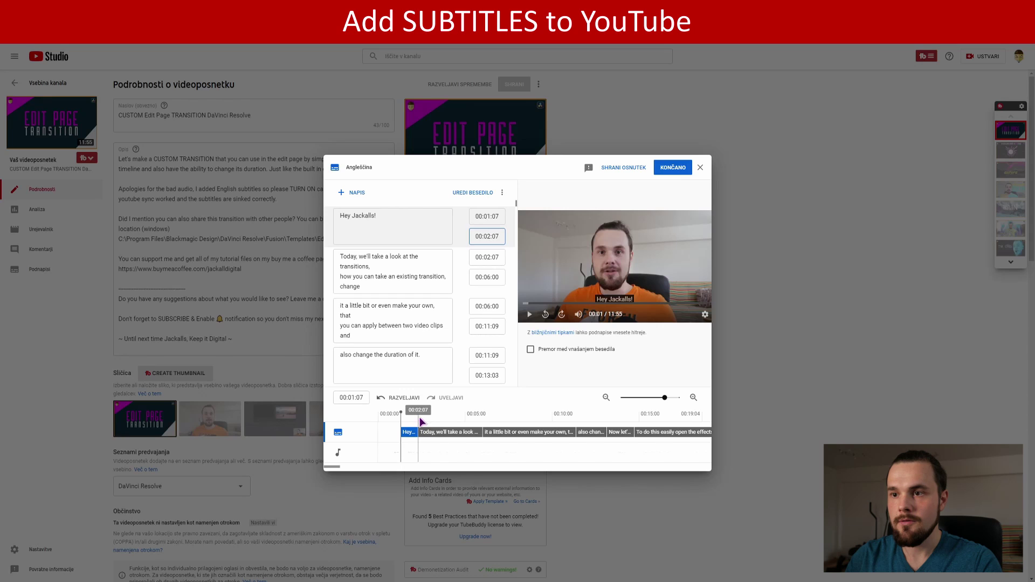
{"action": "left_click", "coordinate": [438, 432]}
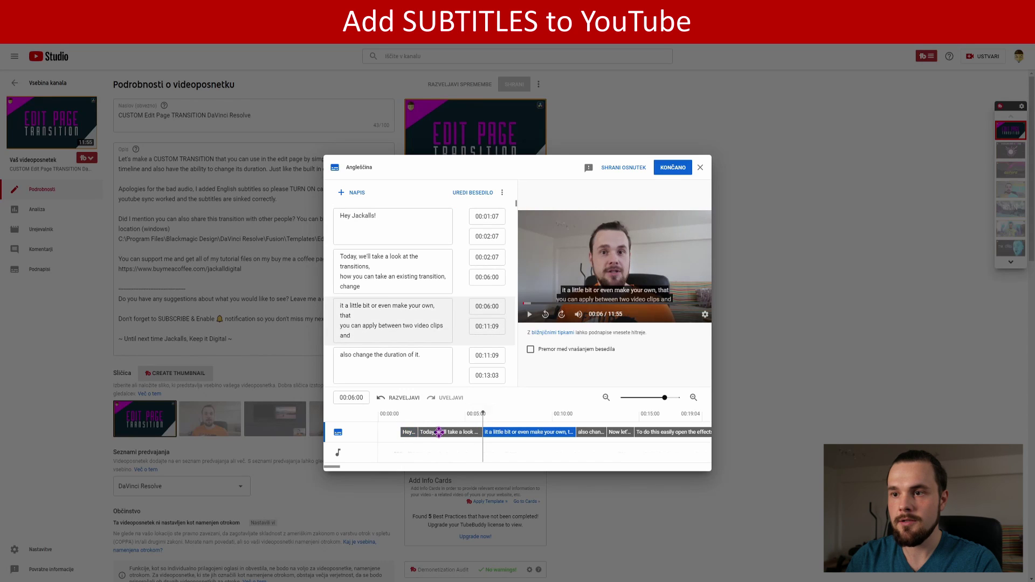
{"action": "left_click_drag", "start_coordinate": [438, 433], "coordinate": [490, 432]}
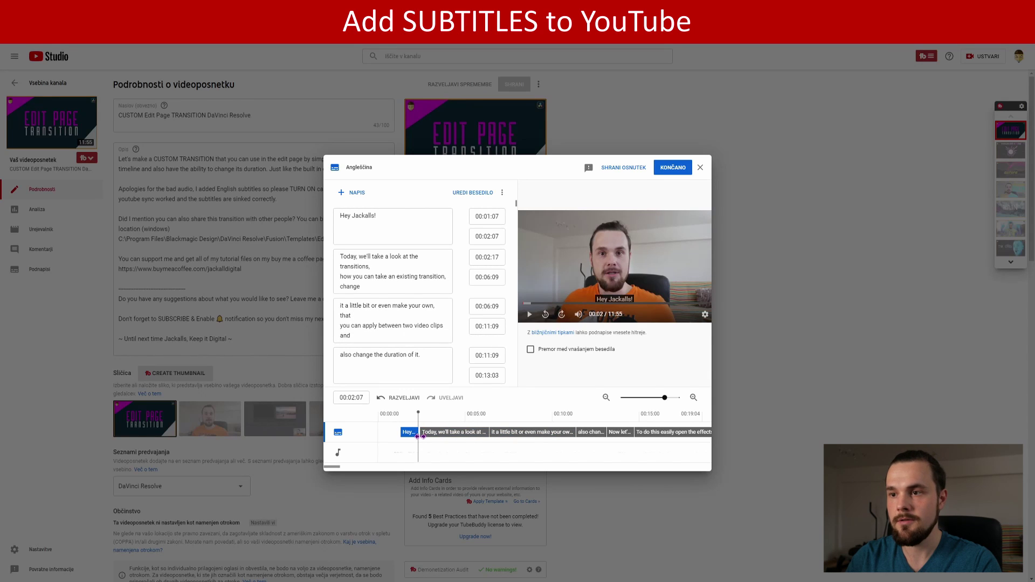
{"action": "left_click", "coordinate": [453, 432]}
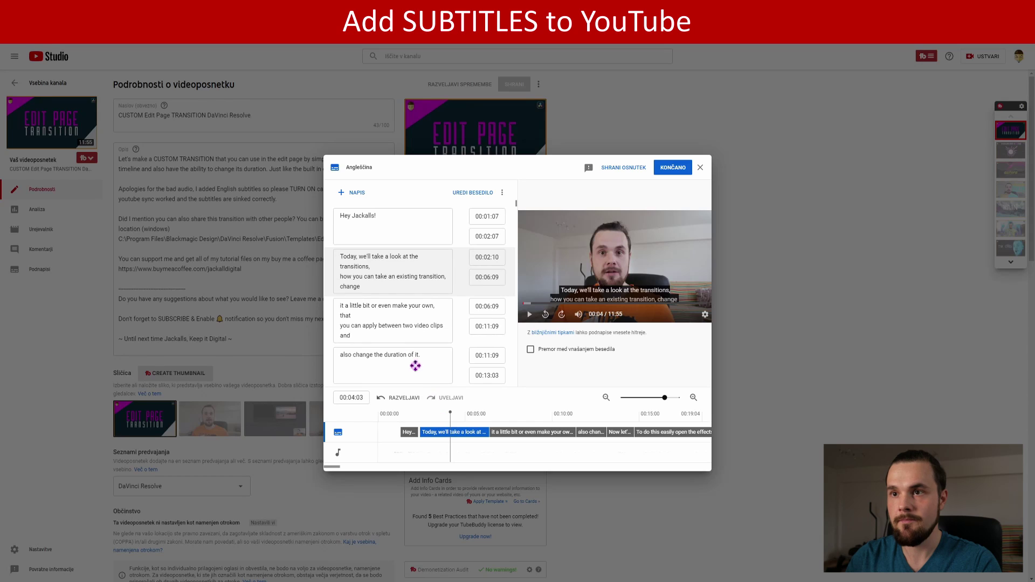
Open the text of the second caption for editing.
{"action": "left_click", "coordinate": [376, 272]}
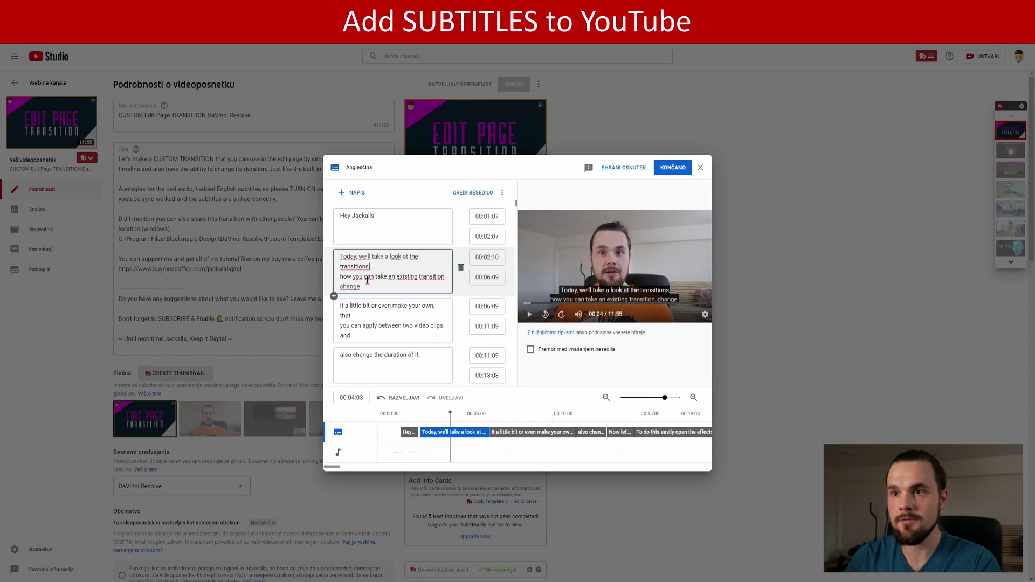